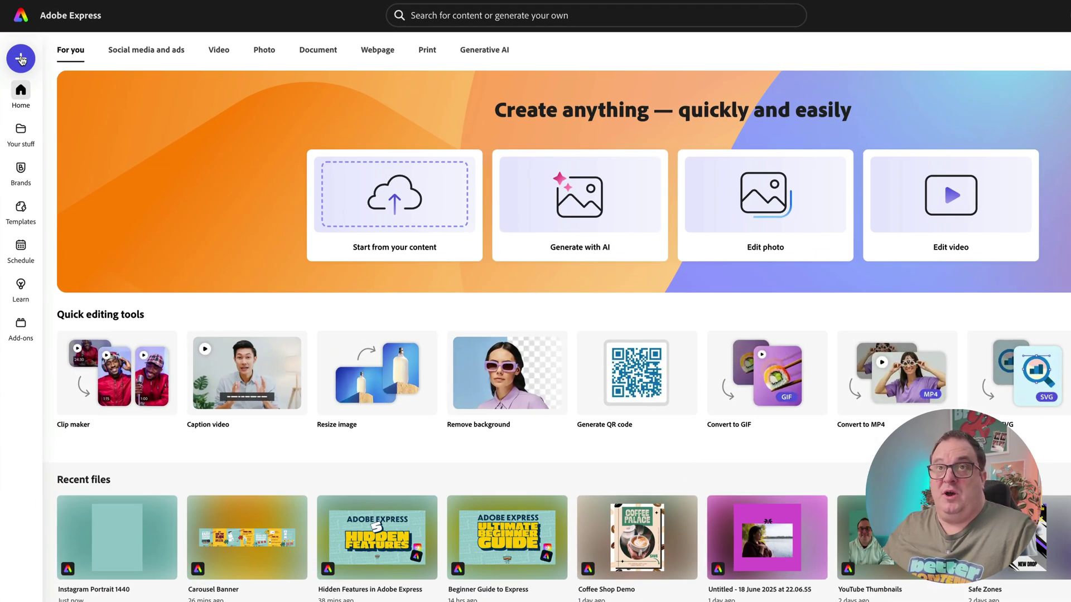
Start a new custom-size design, entering width 7560 px and height 1440 px
left_click(21, 59)
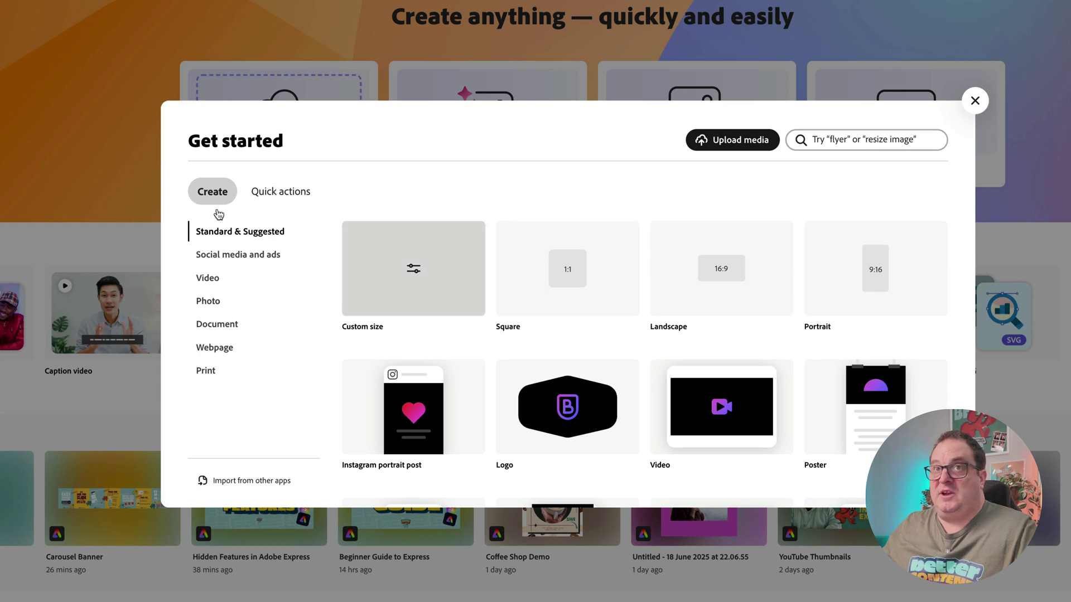
left_click(393, 283)
double_click(496, 263)
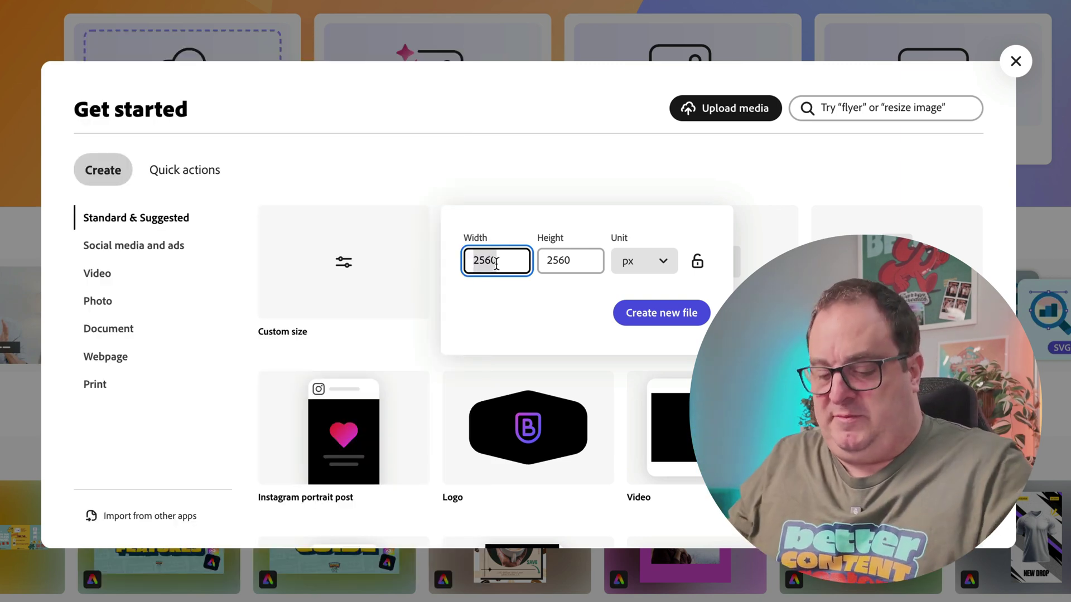
type("8001")
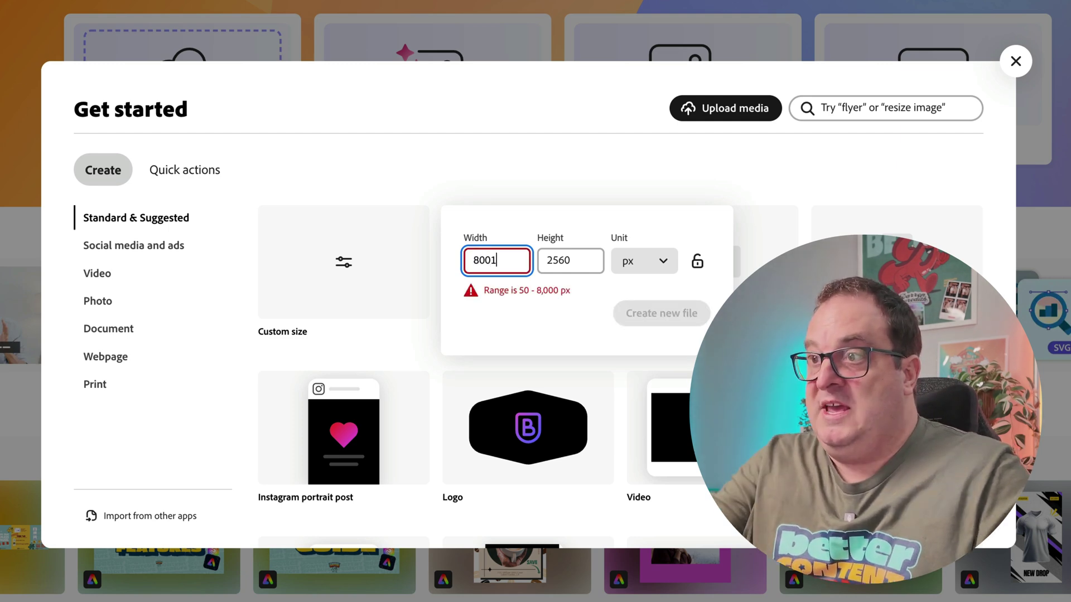
key("BackSpace")
key("BackSpace")
key("BackSpace")
key("BackSpace")
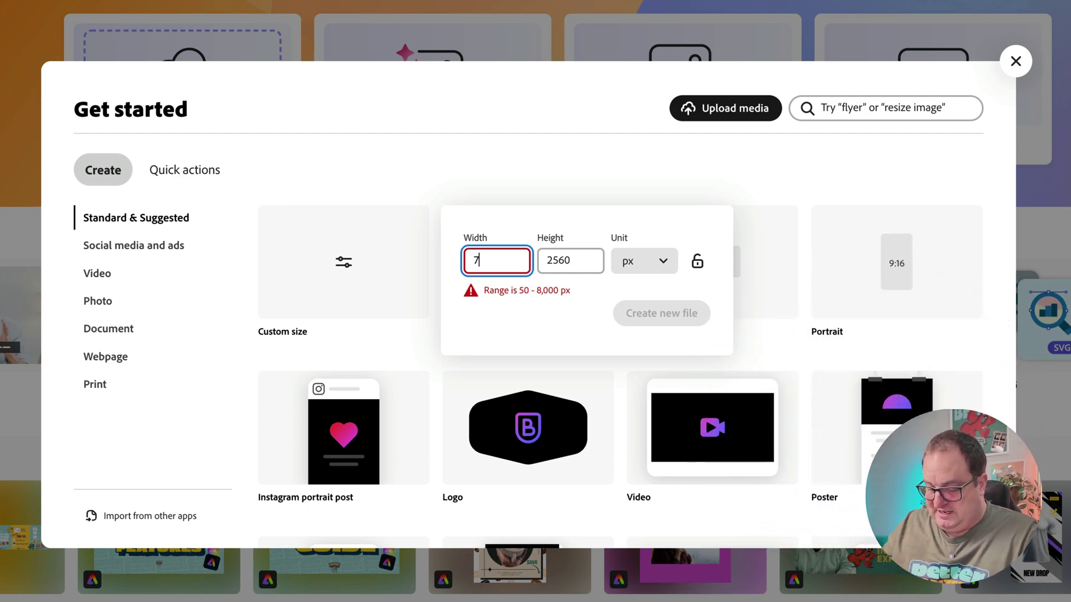
type("560")
key("Tab")
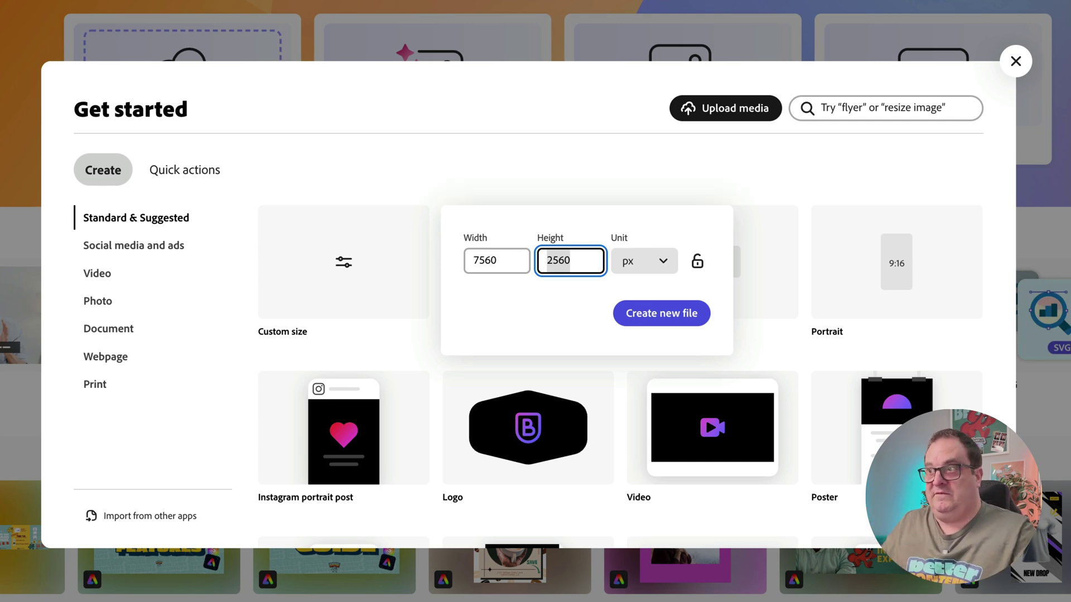
type("11")
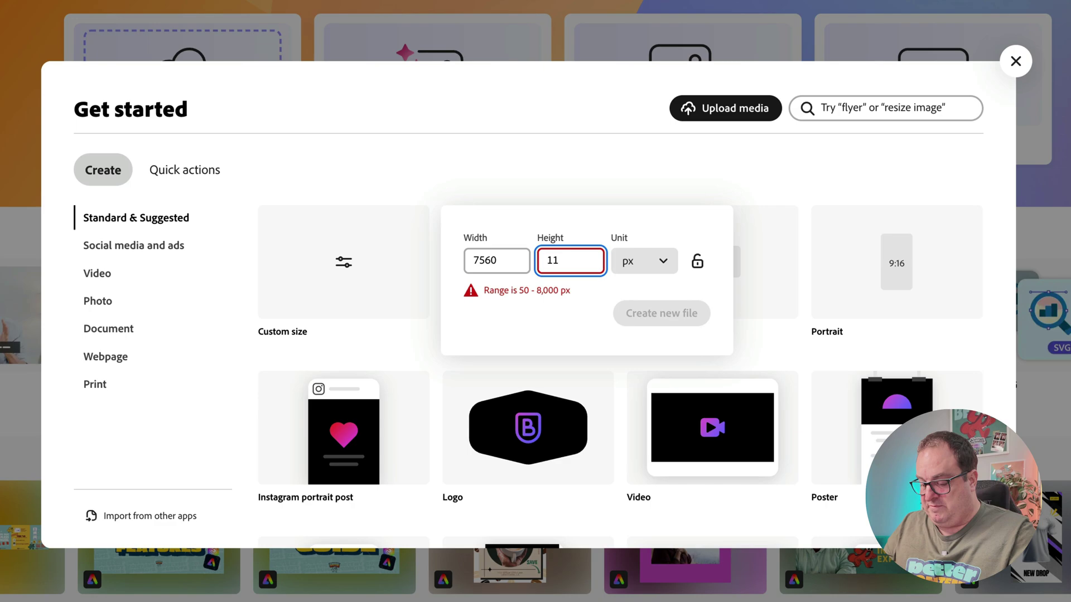
type("440")
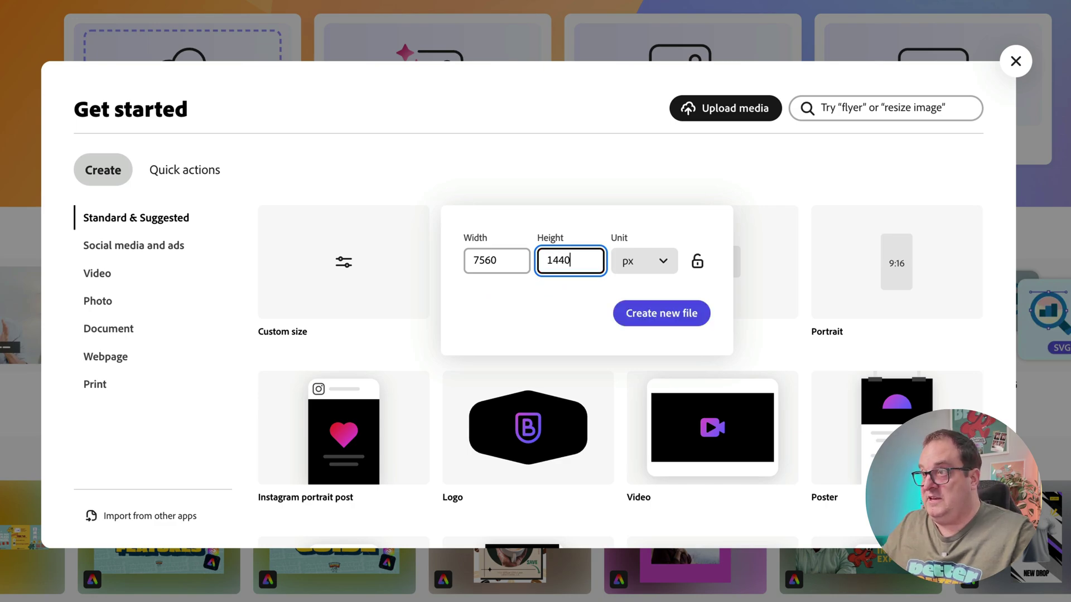
Create the blank 7560 × 1440 file and check the portrait design's page size in Resize
left_click(661, 313)
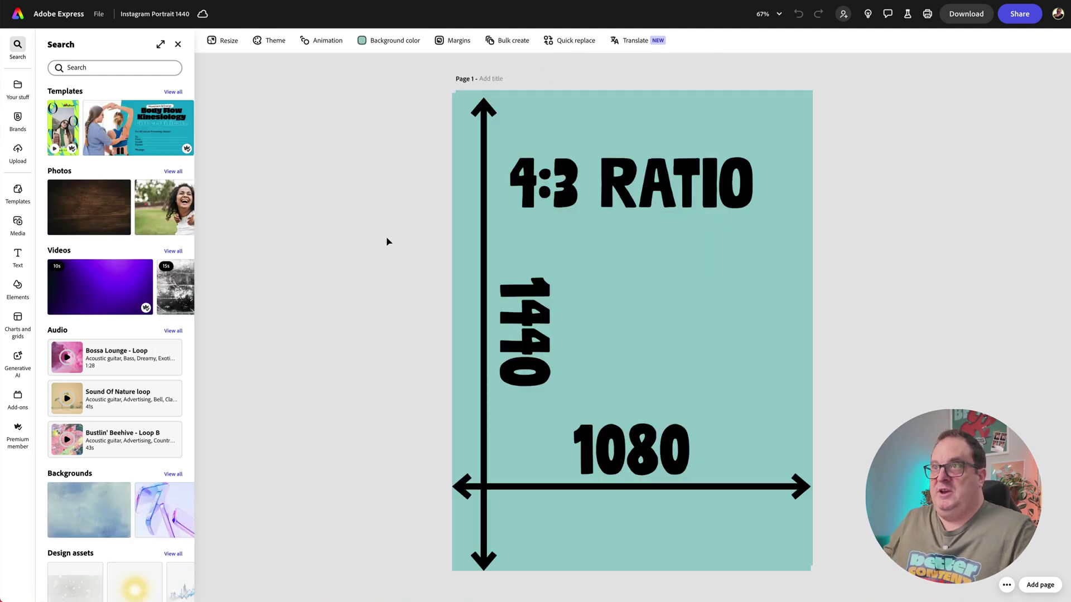
left_click(230, 41)
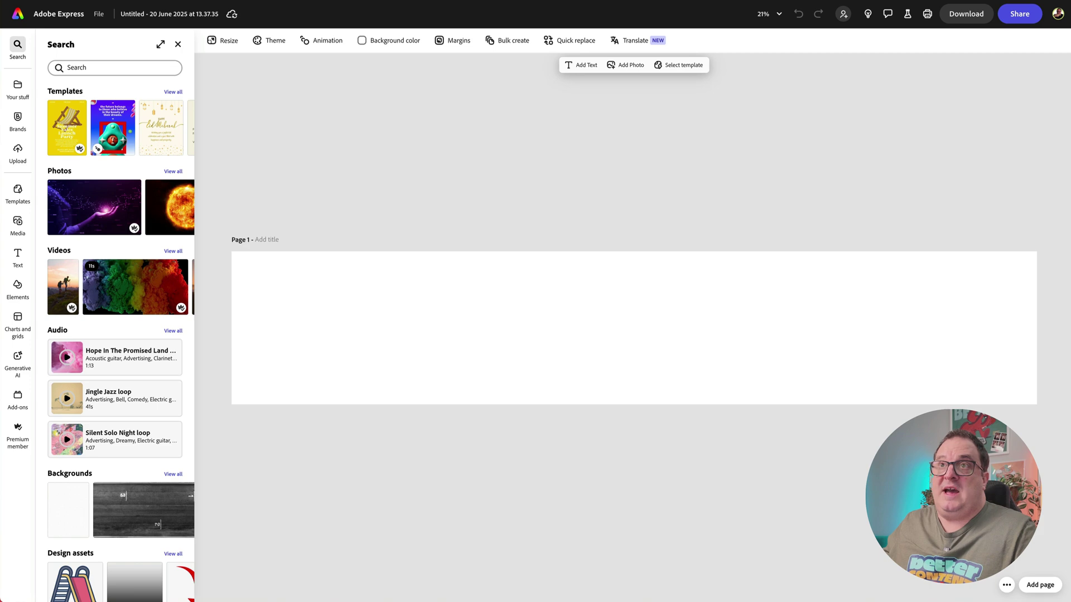
Rename the untitled document to 'Seamless Carousel'
left_click(173, 16)
type("Seamless Carousel")
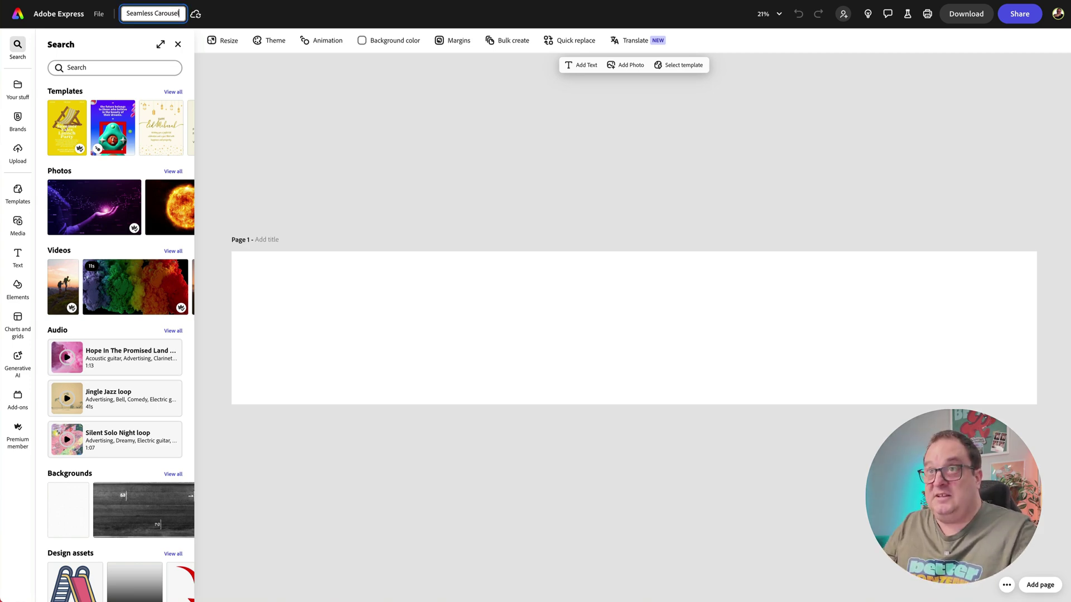
key("Return")
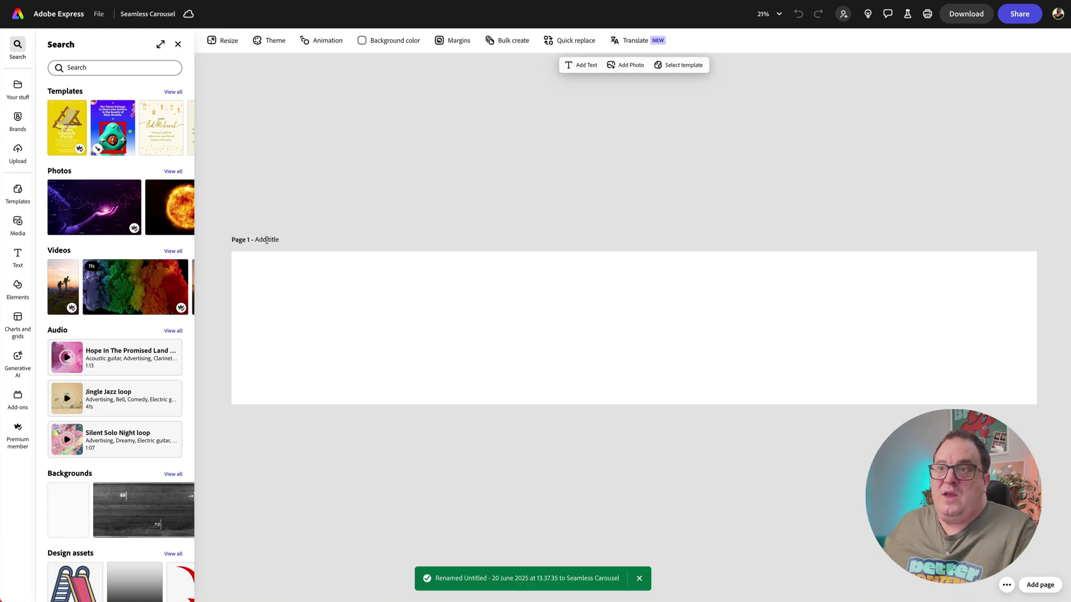
Preview the Instagram Portrait 1440 design from Your stuff > Better Content Creators
mouse_move(22, 90)
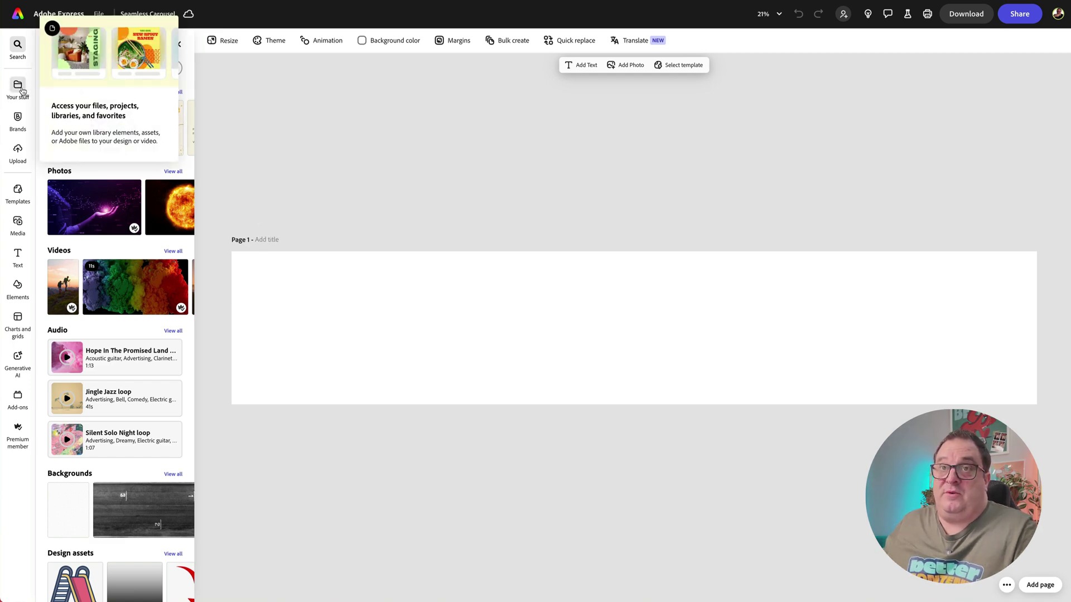
left_click(22, 91)
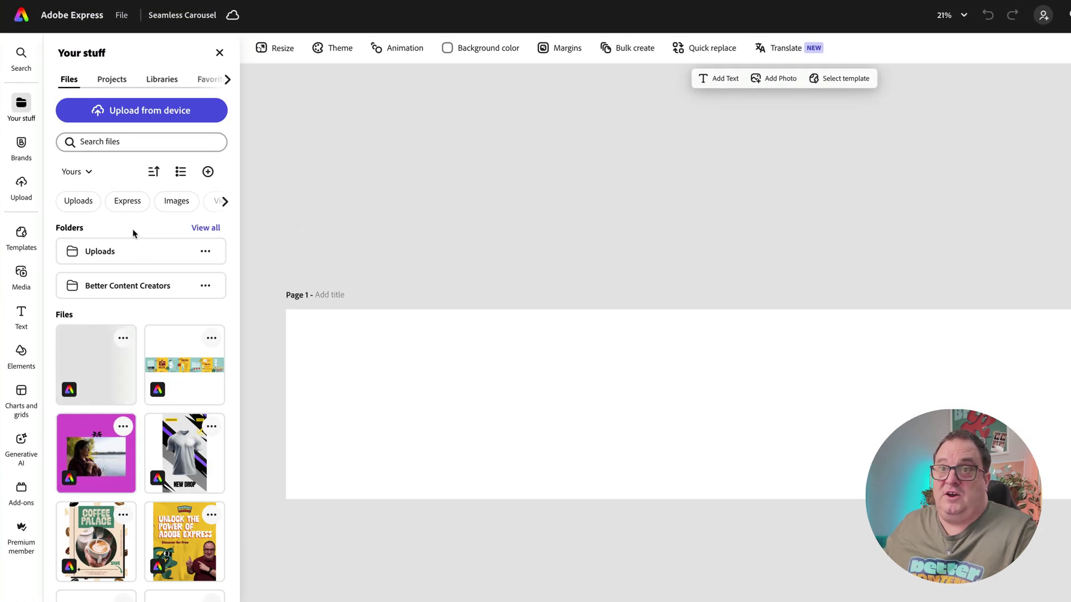
left_click(105, 291)
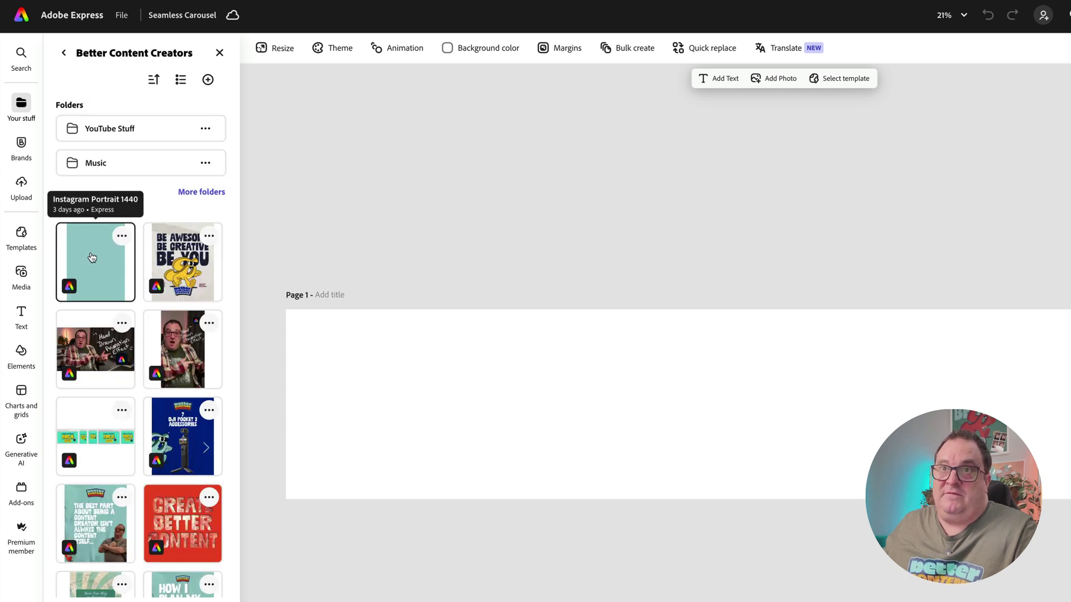
left_click(92, 257)
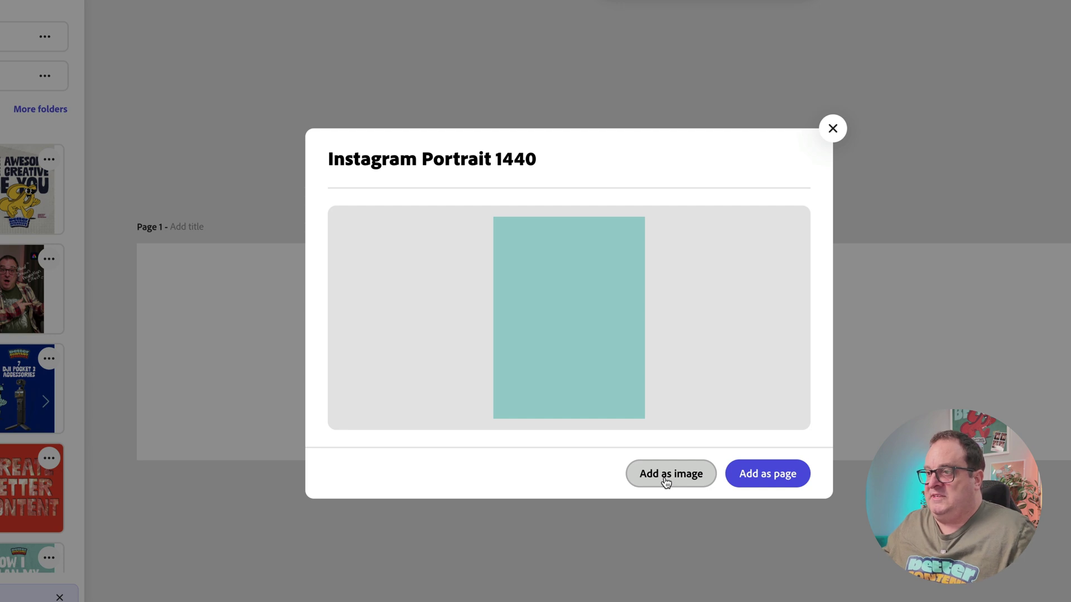
Add the teal portrait as an image at the left edge and duplicate it across the page
left_click(666, 479)
left_click_drag(722, 351, 232, 344)
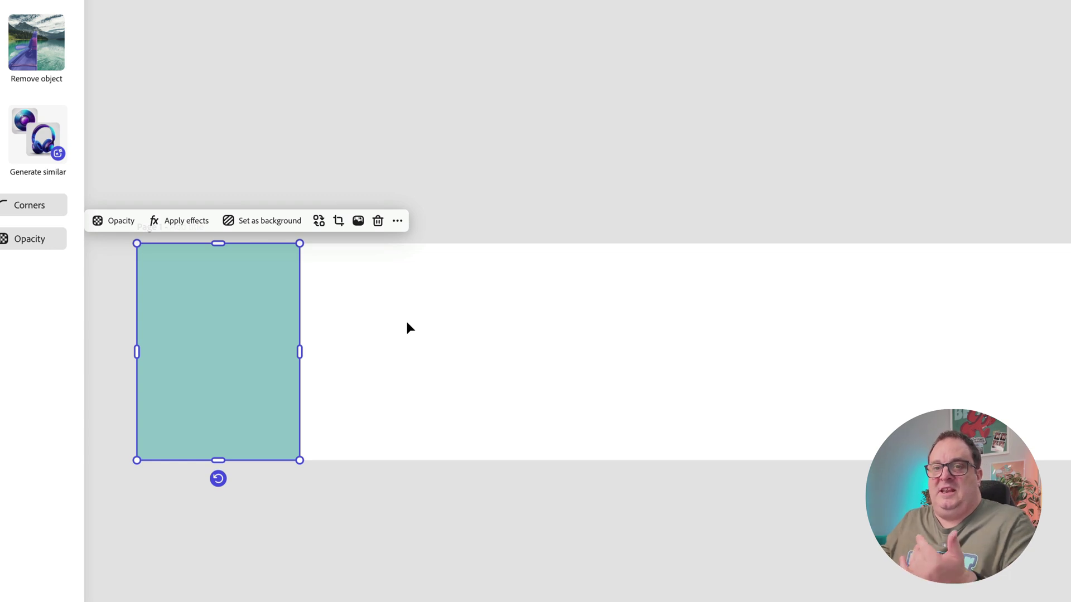
left_click_drag(251, 327, 719, 331)
left_click(435, 176)
left_click(379, 334)
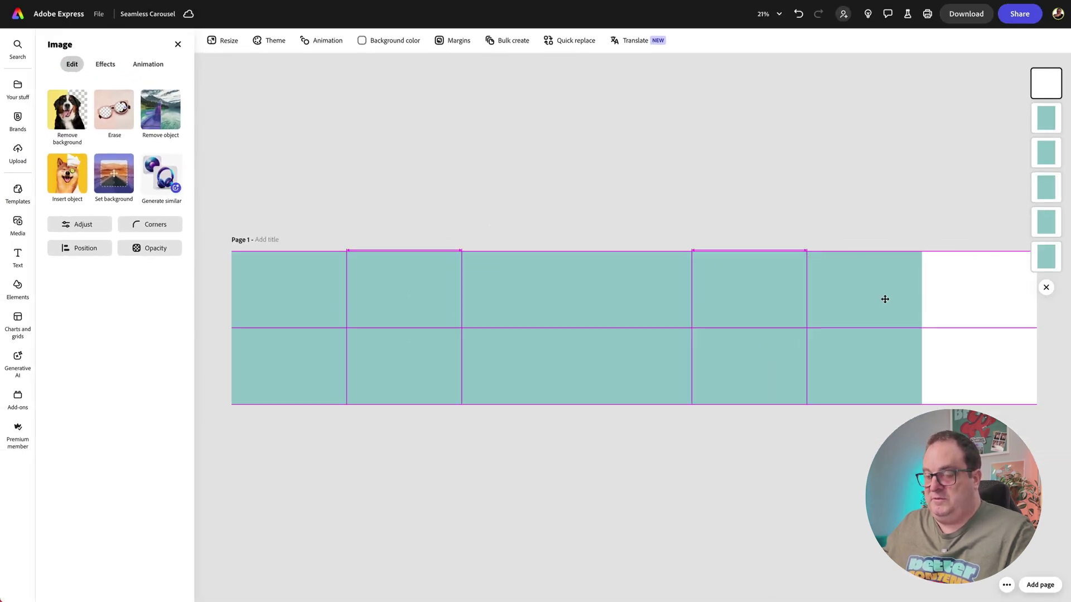
left_click_drag(885, 299, 995, 294)
key("Escape")
Delete the second, fourth and sixth teal copies to leave alternating white gaps
left_click(394, 298)
key("Delete")
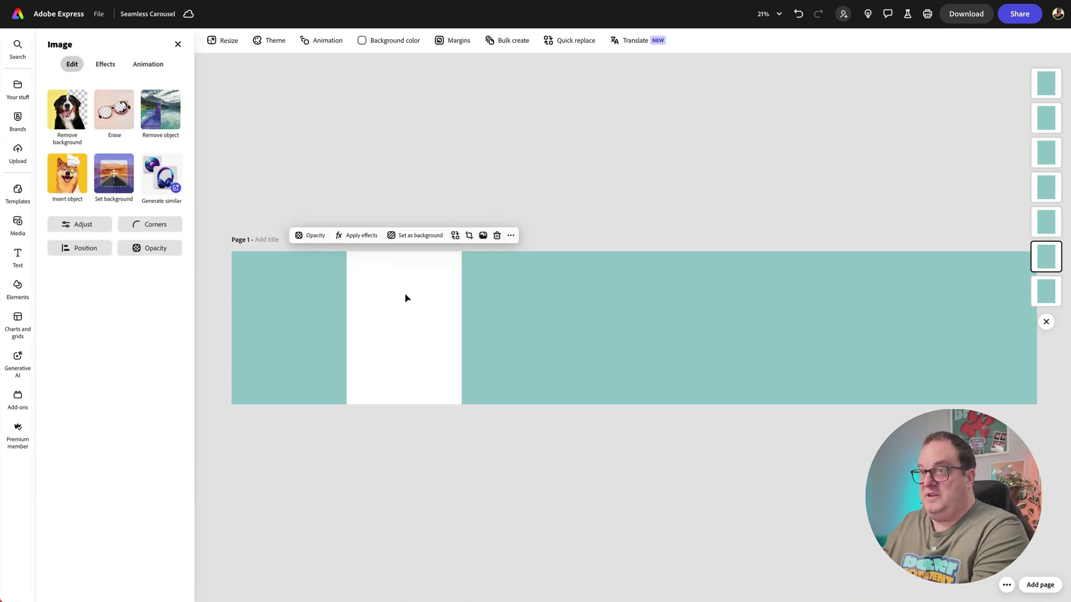
left_click(622, 321)
key("Delete")
left_click(849, 322)
key("Delete")
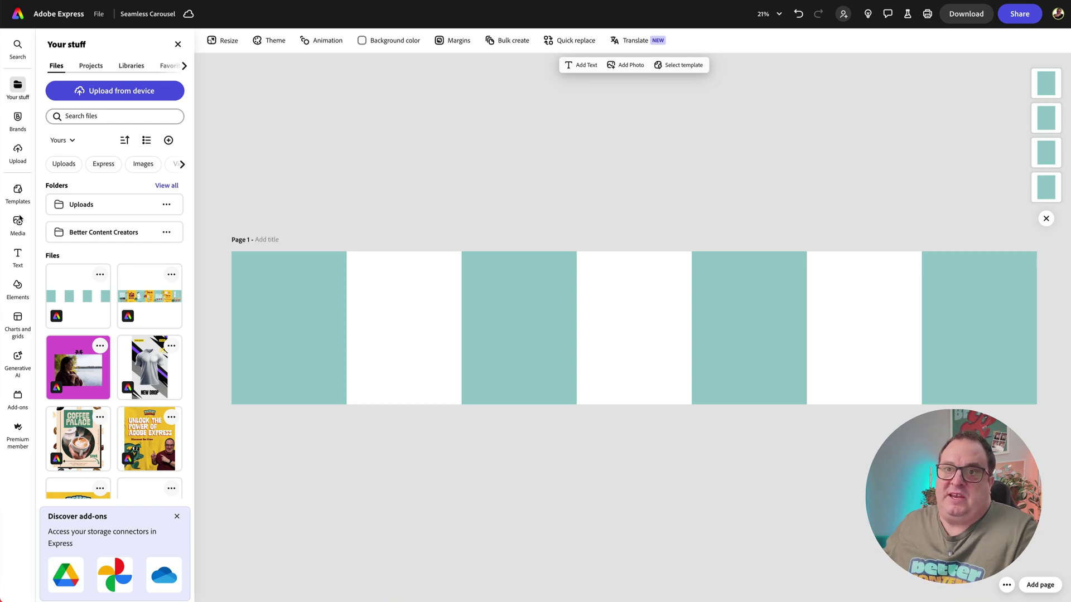
Place the red mascot logo from Better Content Creators' brand logos on the first teal-white seam
left_click(19, 126)
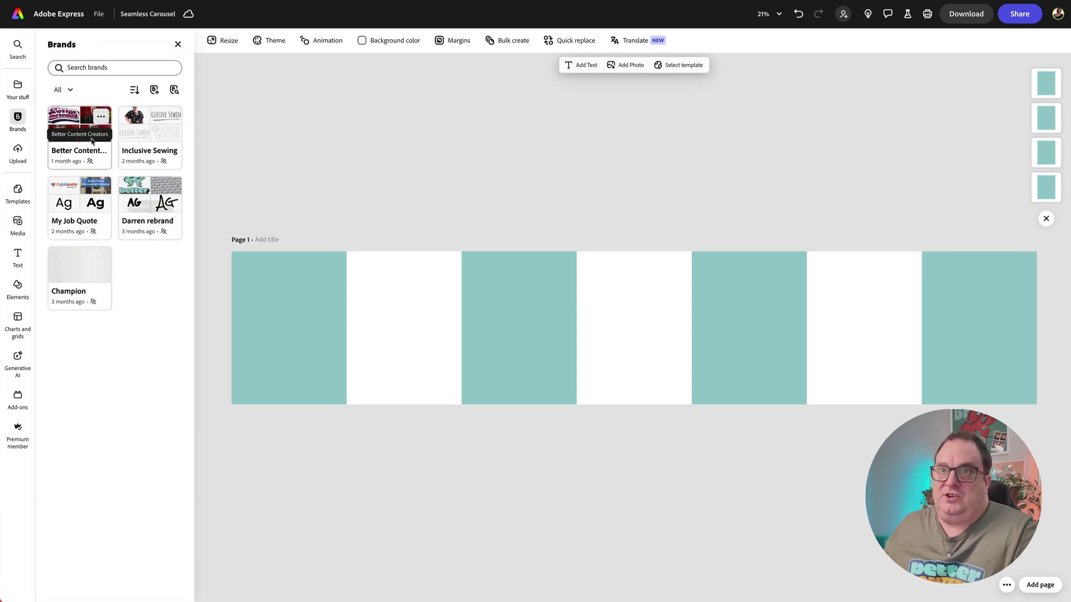
left_click(85, 134)
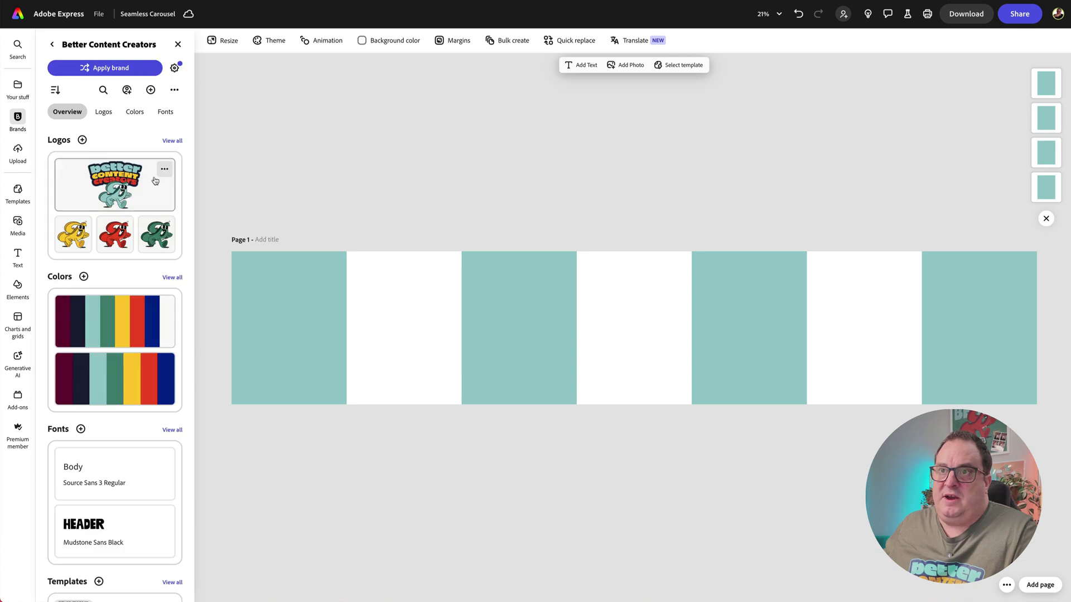
left_click(172, 140)
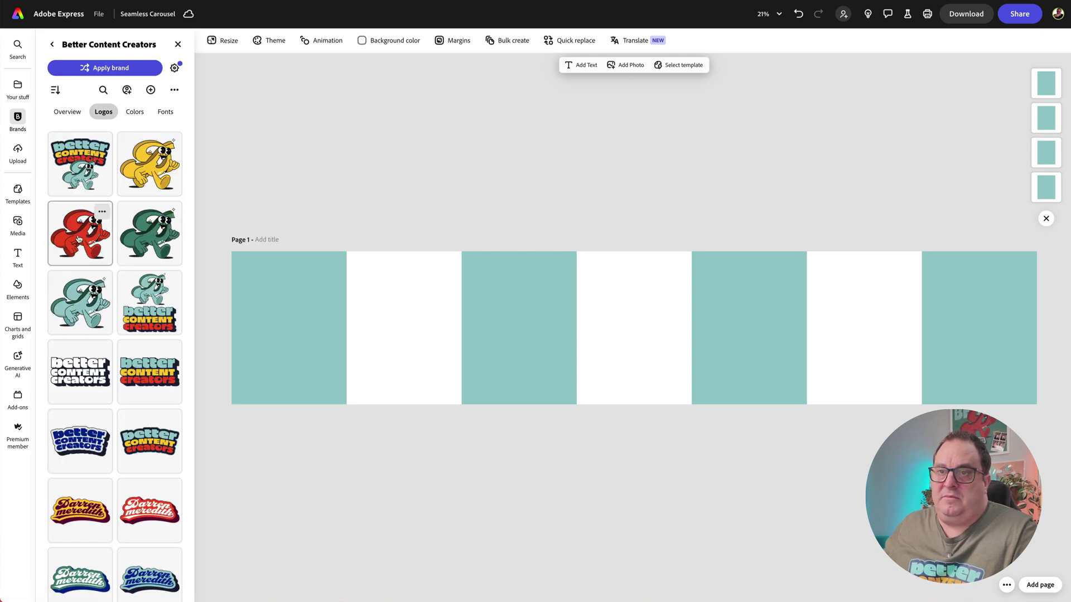
left_click_drag(78, 229, 301, 408)
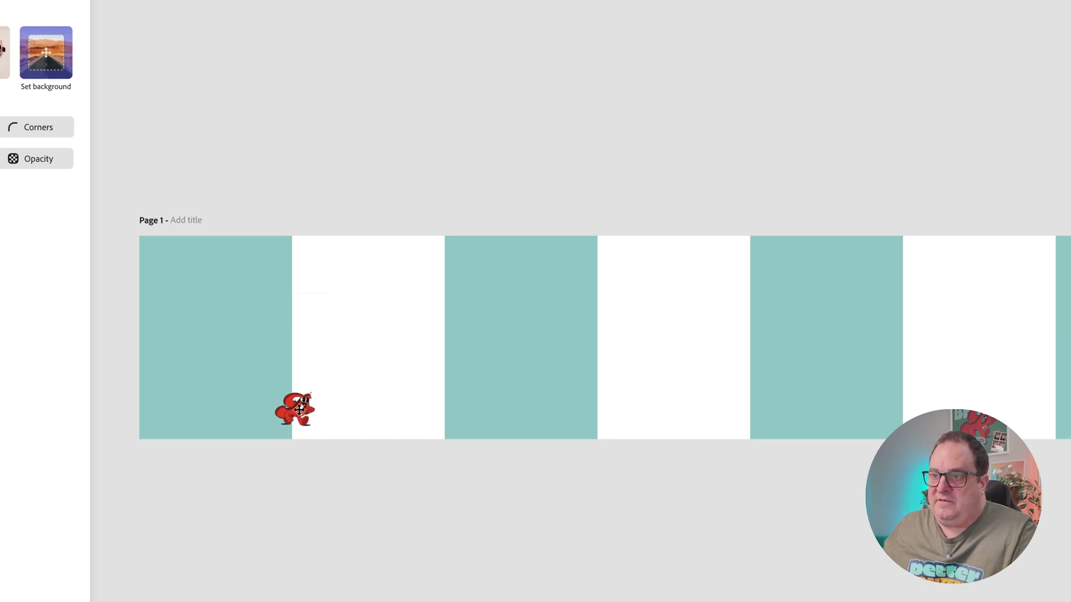
left_click(258, 315)
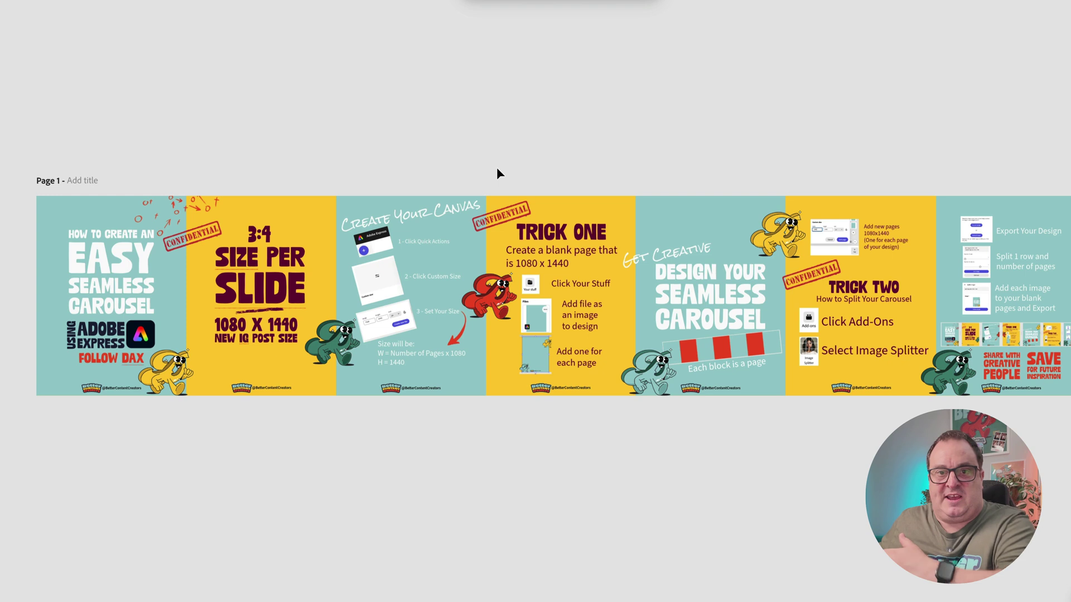
left_click(98, 212)
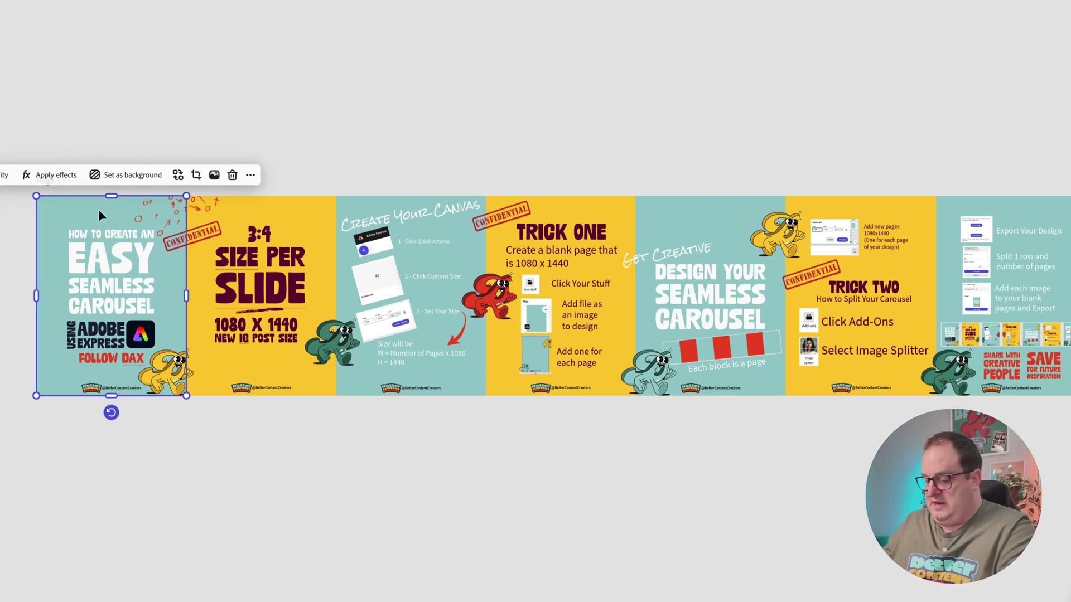
key("Delete")
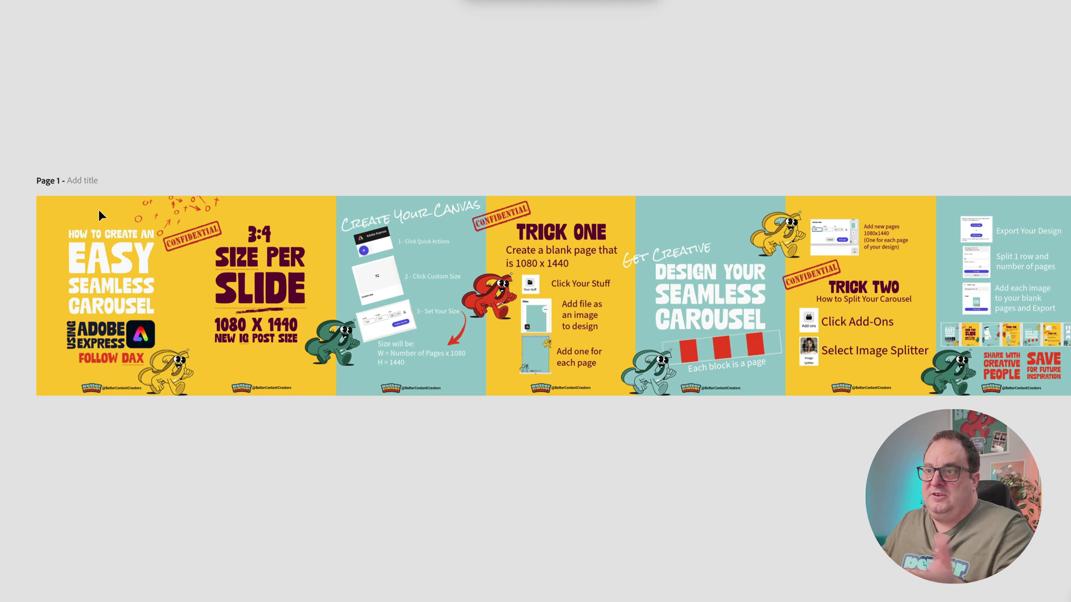
key("ctrl+z")
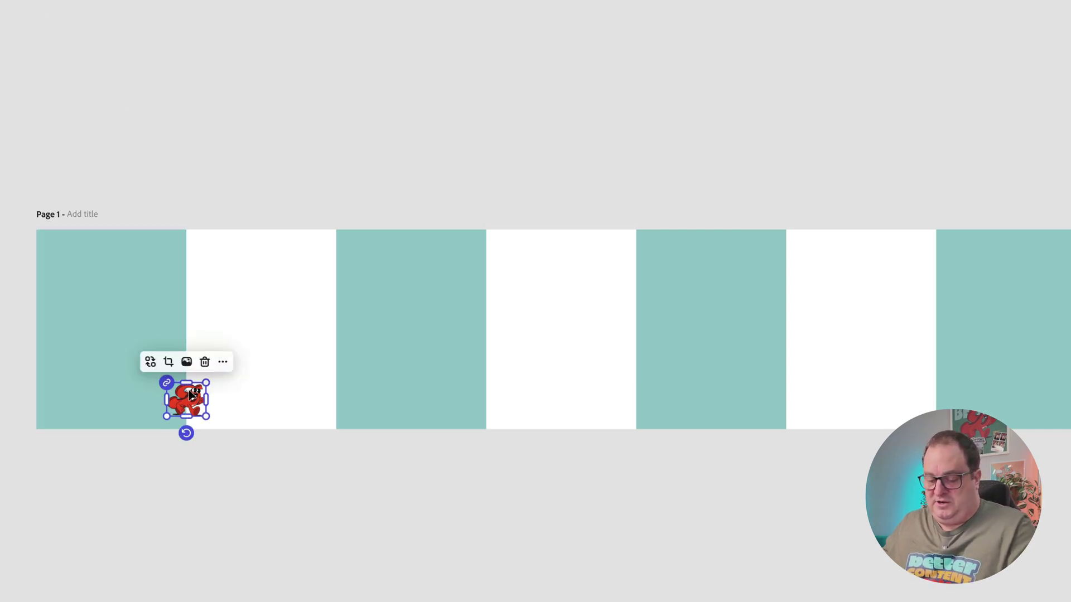
Copy the red character onto the white stripe and add a star icon at the banner's top edge
left_click_drag(190, 395, 194, 400)
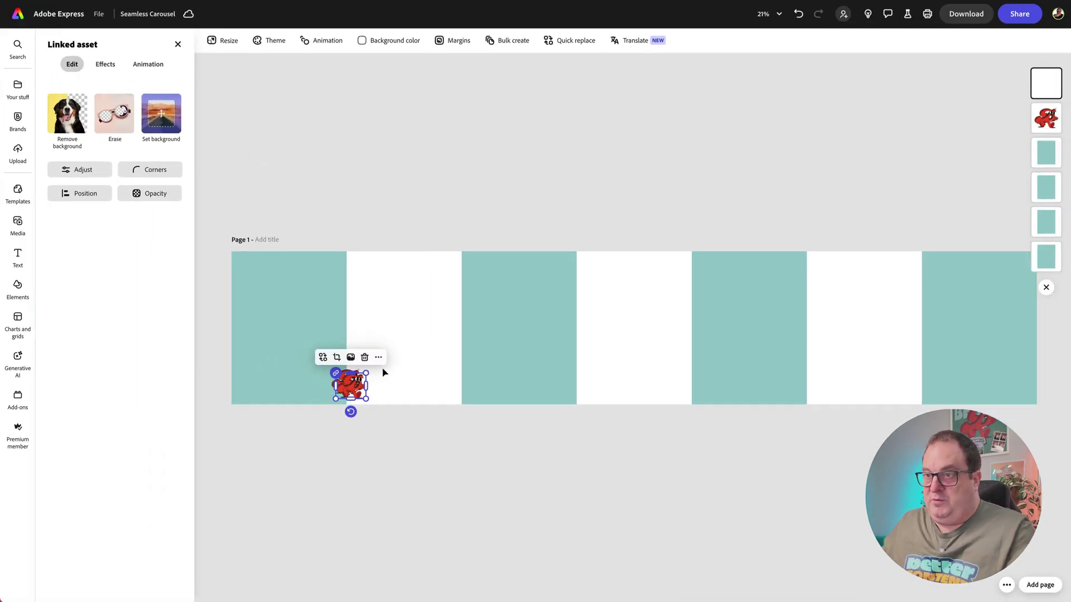
left_click_drag(348, 385, 457, 300)
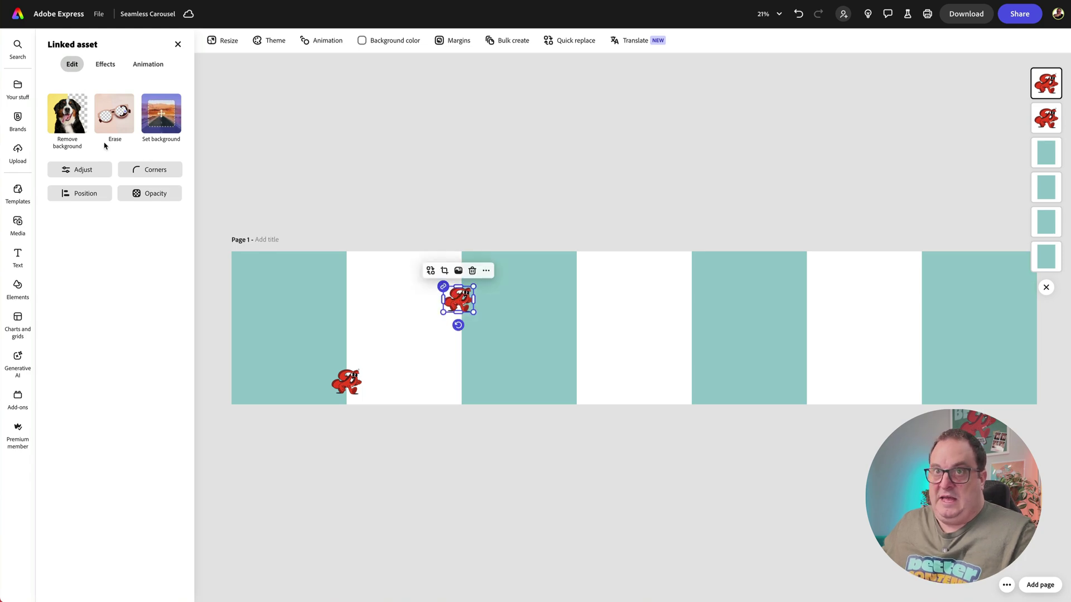
left_click(15, 289)
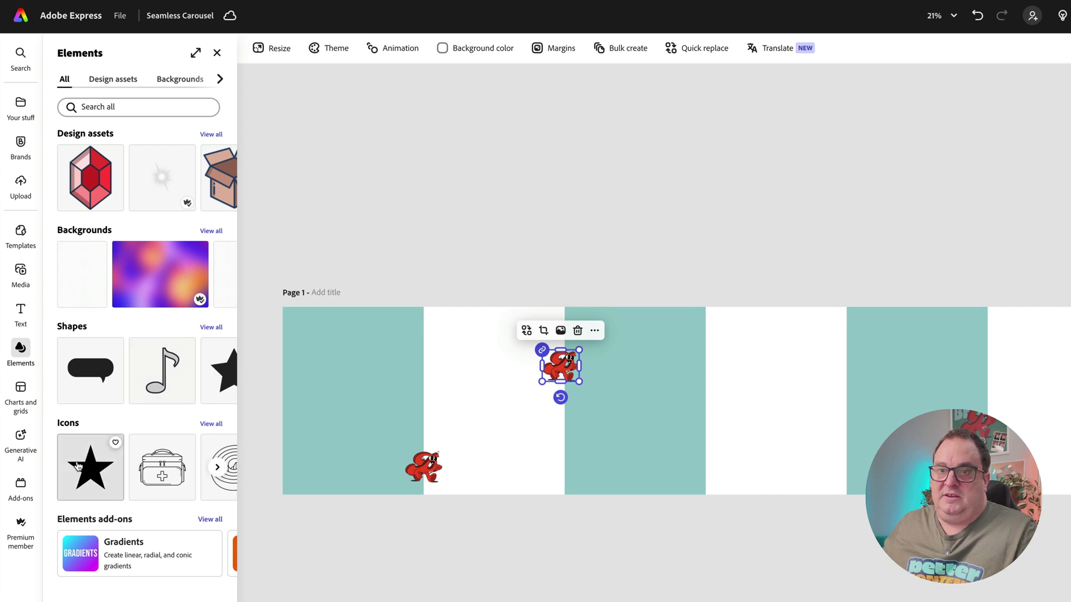
left_click_drag(76, 468, 755, 437)
left_click_drag(772, 399, 431, 327)
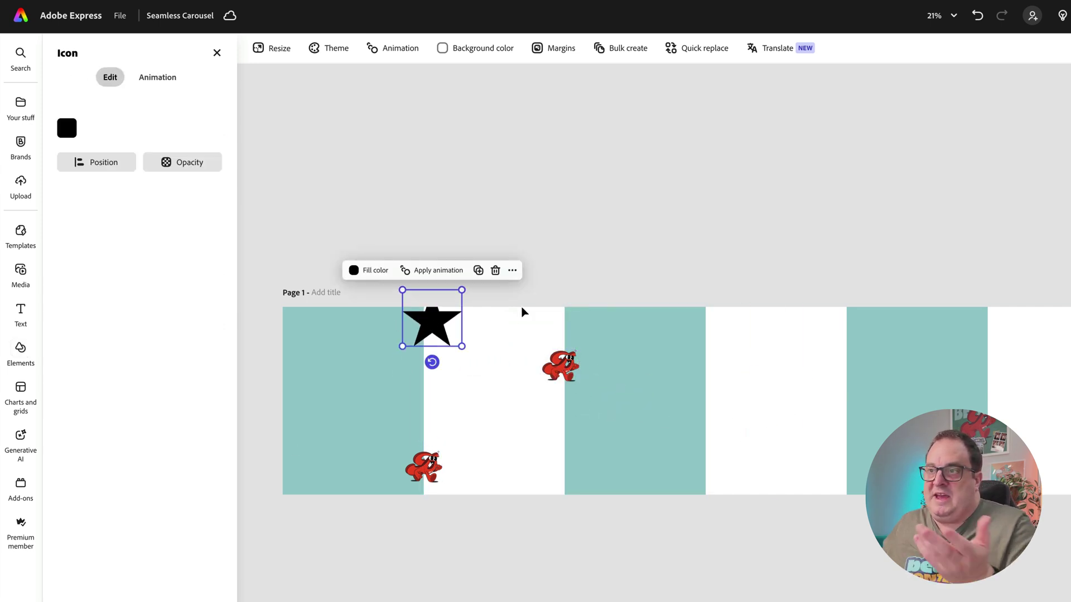
Fill the star with the Better Content Creators brand yellow
left_click(369, 270)
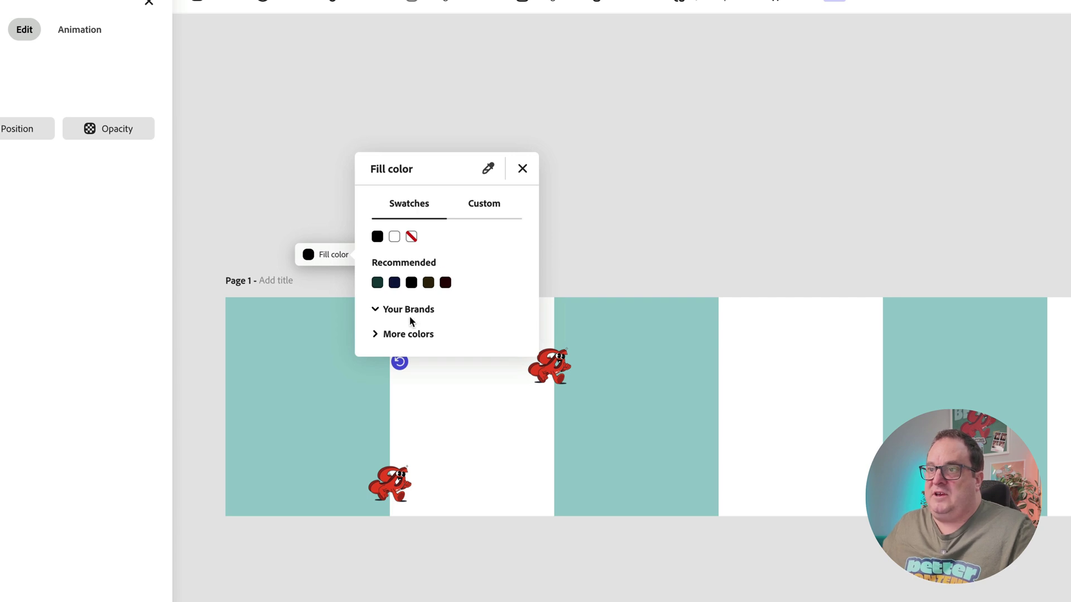
left_click(395, 311)
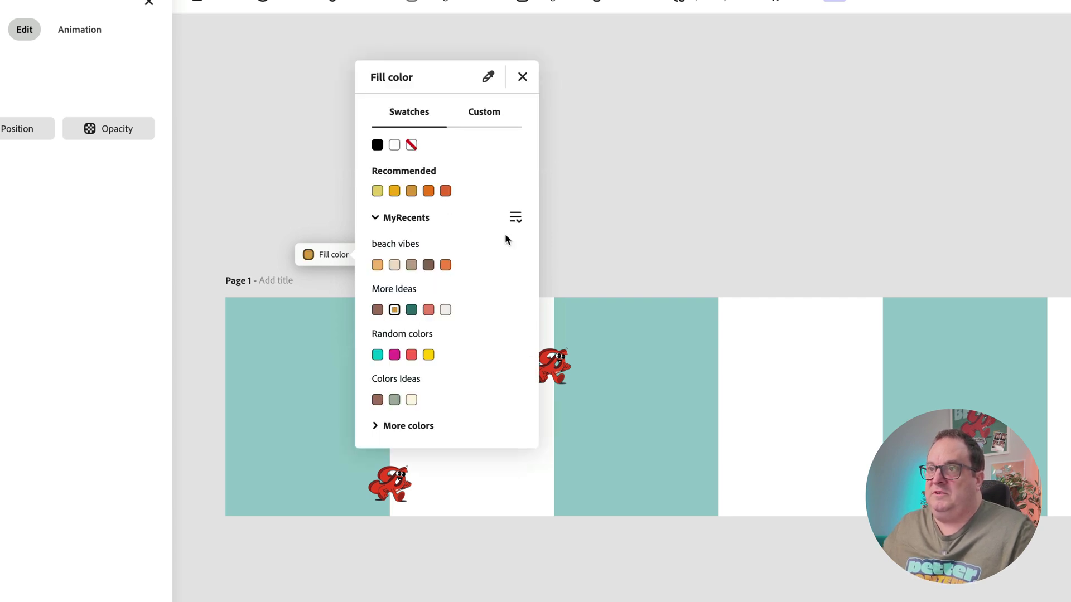
left_click(517, 219)
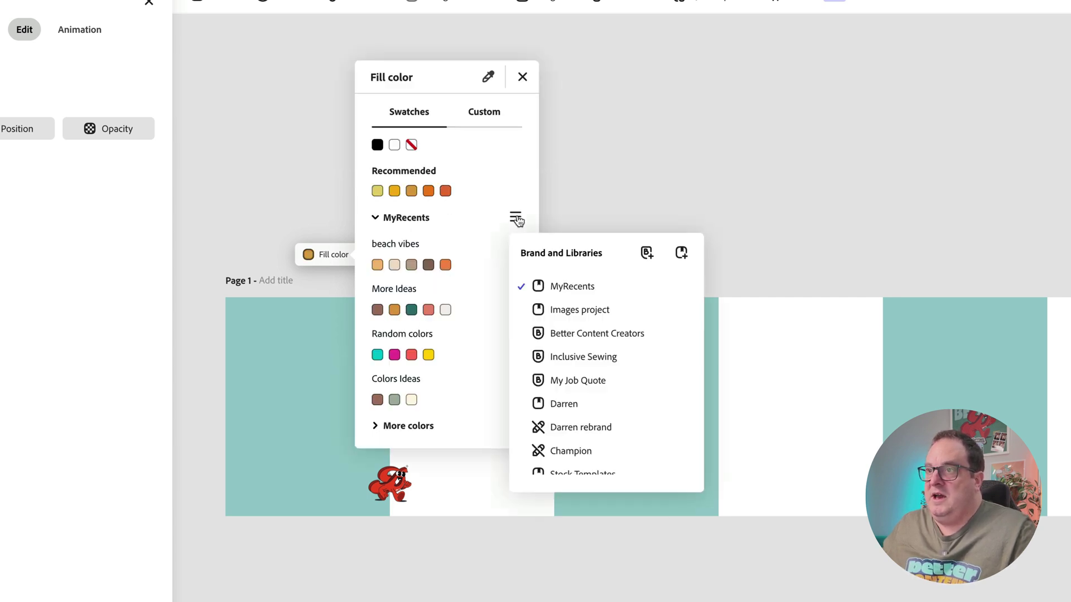
left_click(557, 334)
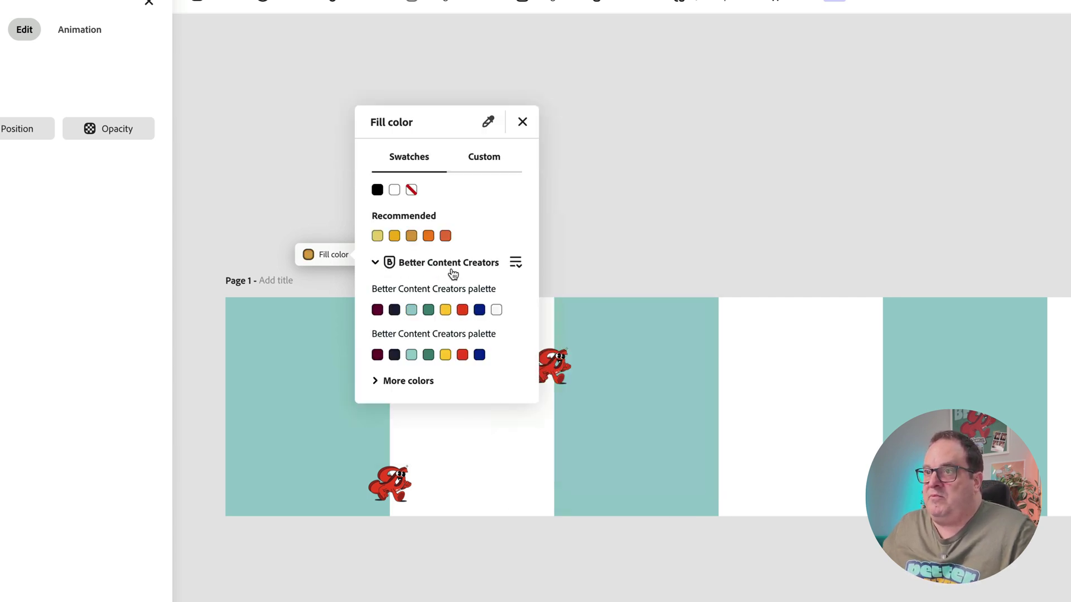
left_click(448, 314)
left_click(731, 219)
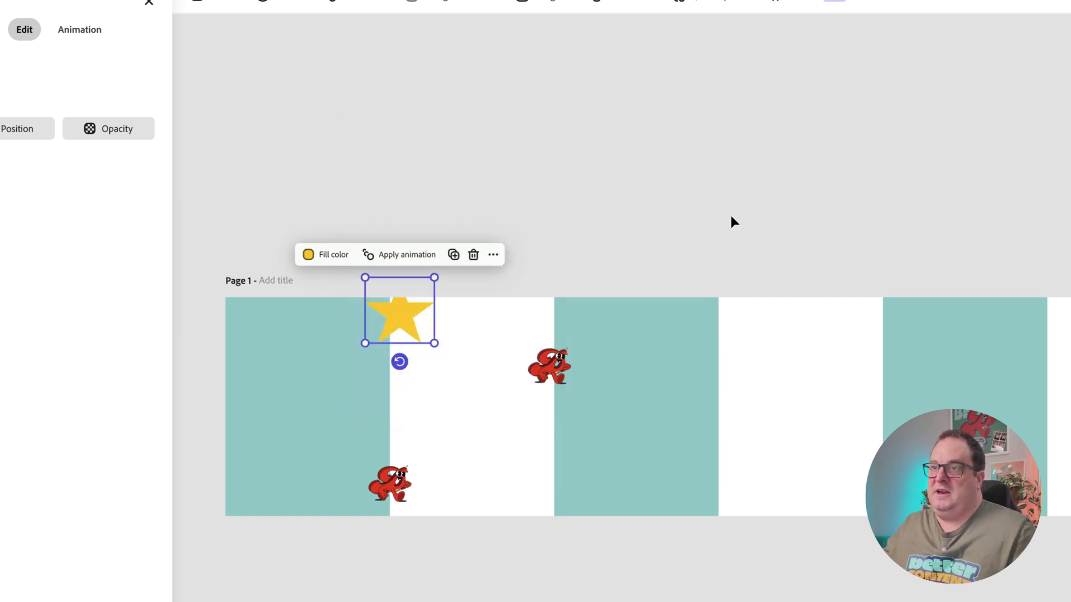
left_click(730, 219)
Tilt the yellow star about 33 degrees and nudge it slightly right and down
left_click(401, 331)
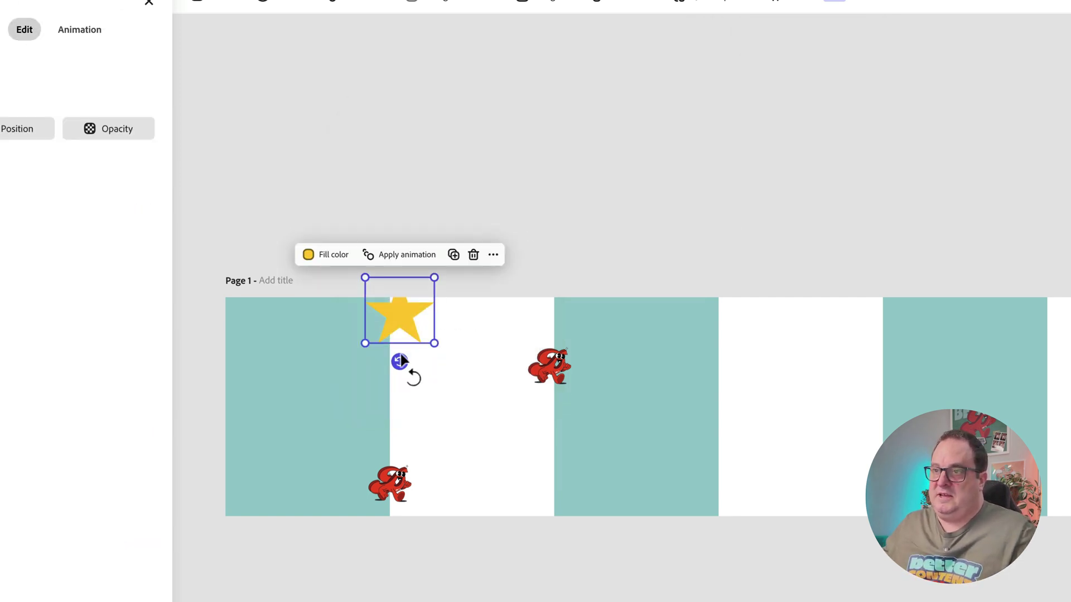
left_click_drag(400, 362, 428, 355)
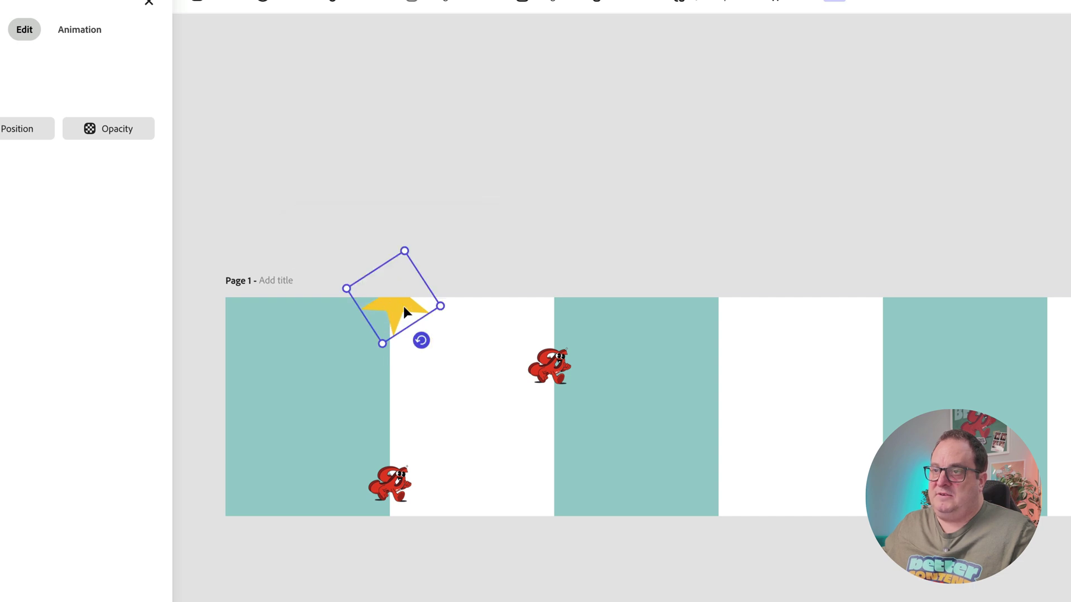
left_click_drag(404, 306, 411, 309)
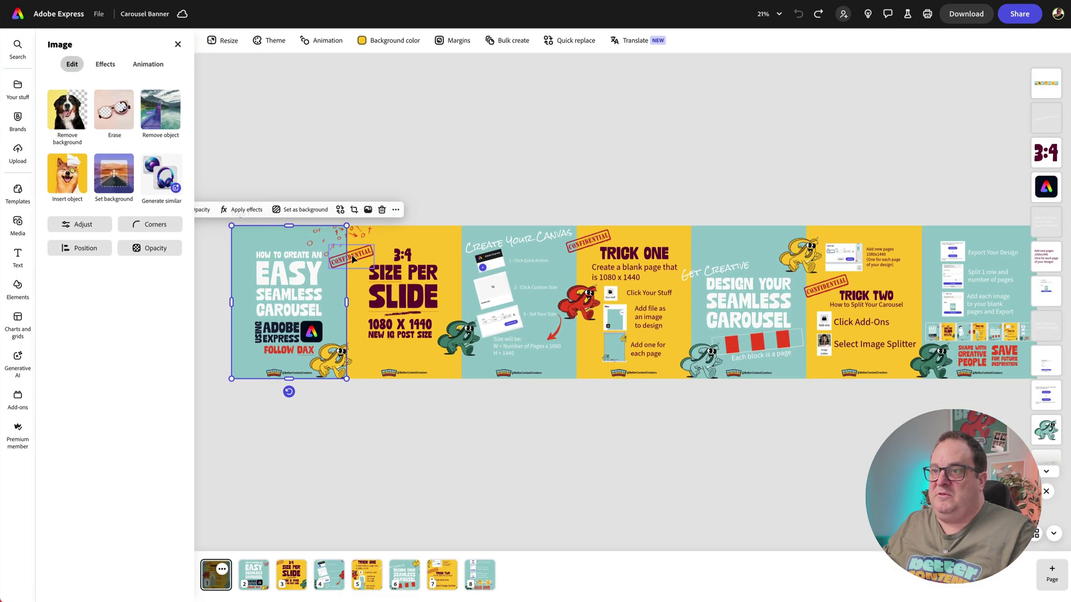
Scroll up and left to inspect the finished Carousel Banner design
scroll(352, 262, "up", 5)
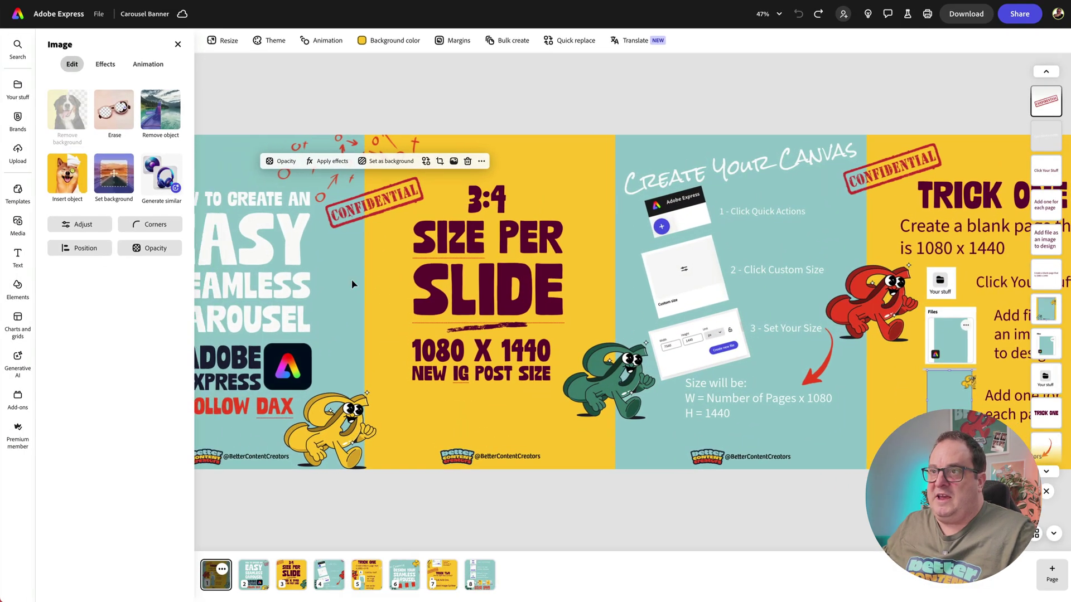
scroll(352, 285, "left", 3)
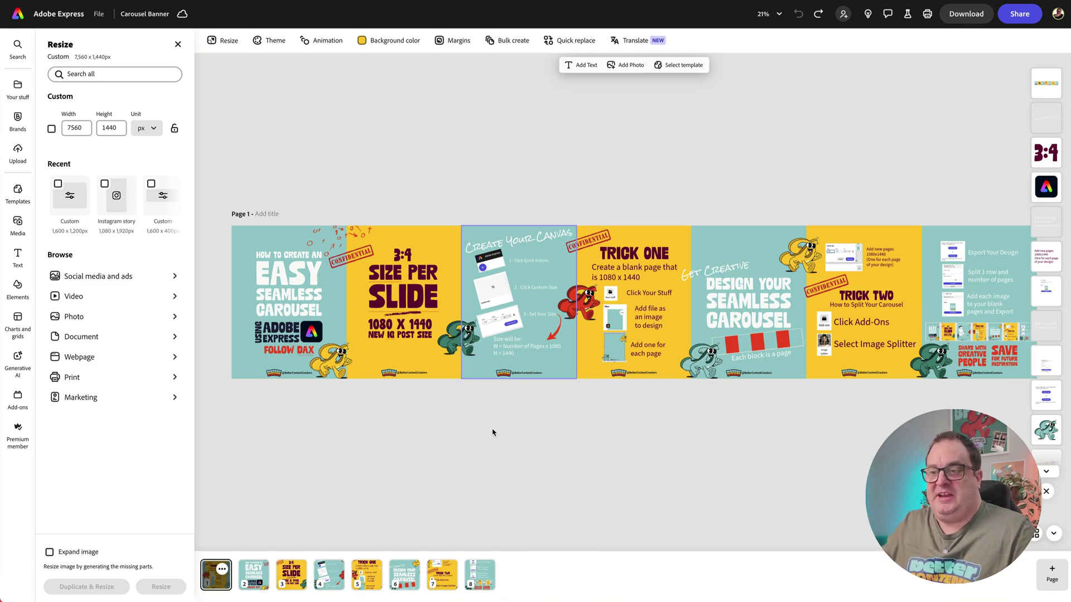
Review split pages 2 through 8 one by one, then return to the wide first page
left_click(258, 579)
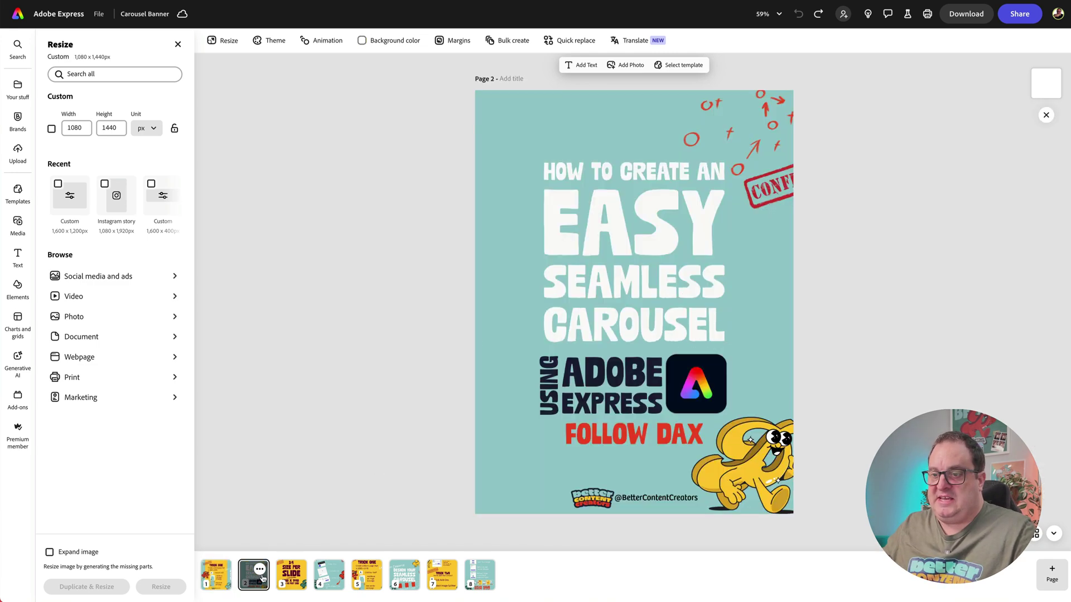
left_click(291, 578)
left_click(329, 577)
left_click(360, 580)
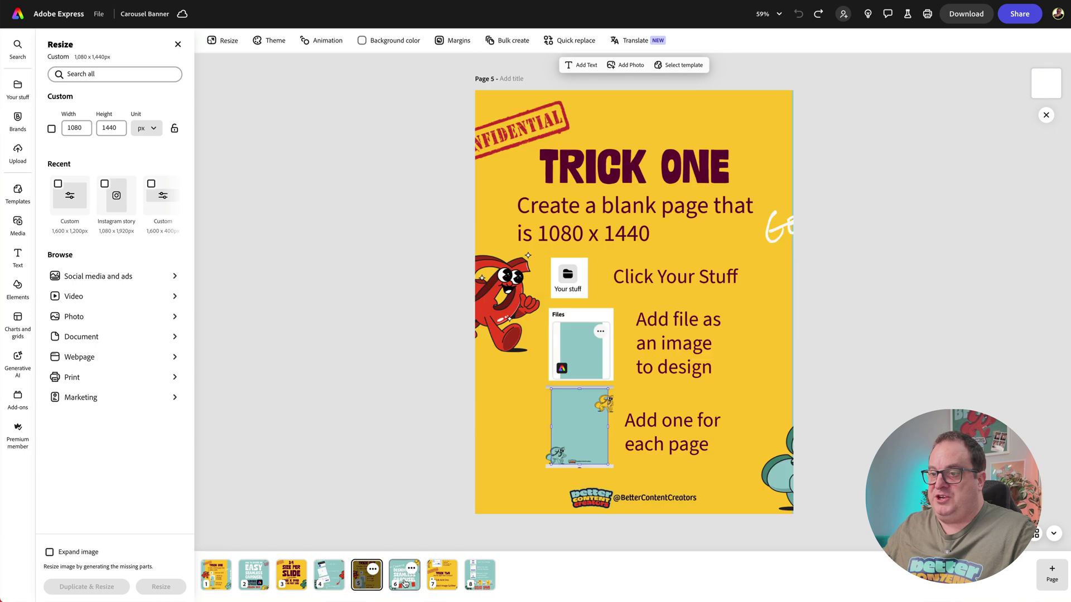
left_click(401, 580)
left_click(441, 580)
left_click(472, 581)
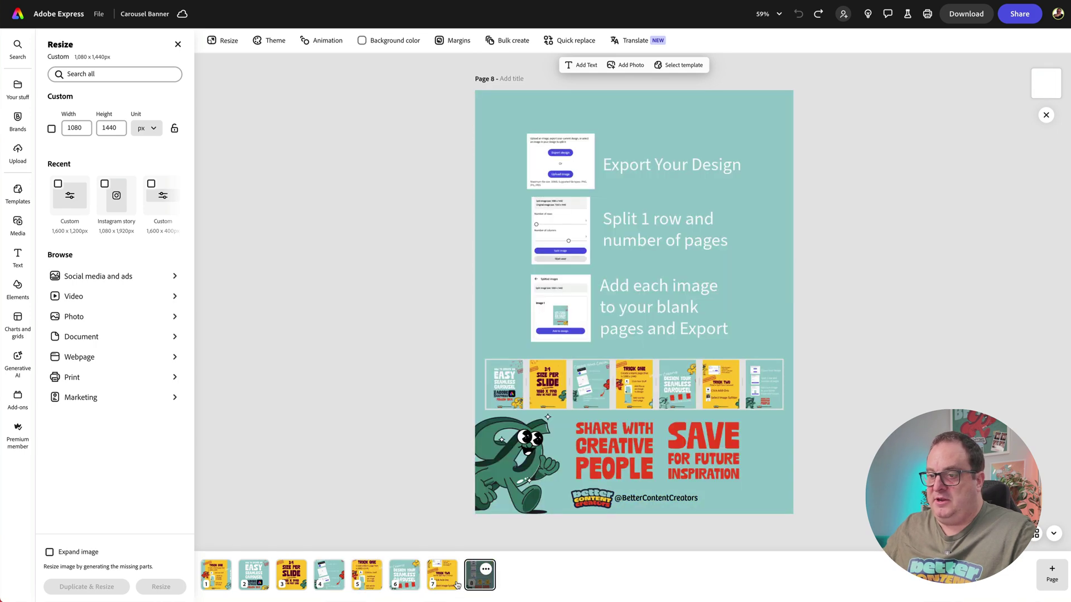
left_click(245, 582)
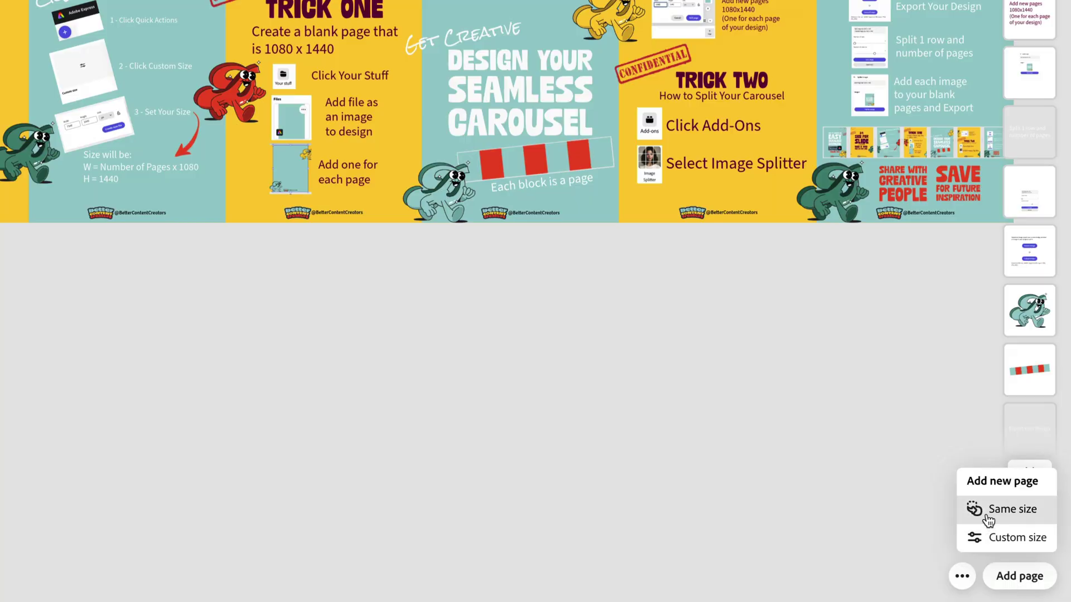
Add a blank custom-size page of 1080 × 1440 px
left_click(981, 537)
left_click(742, 441)
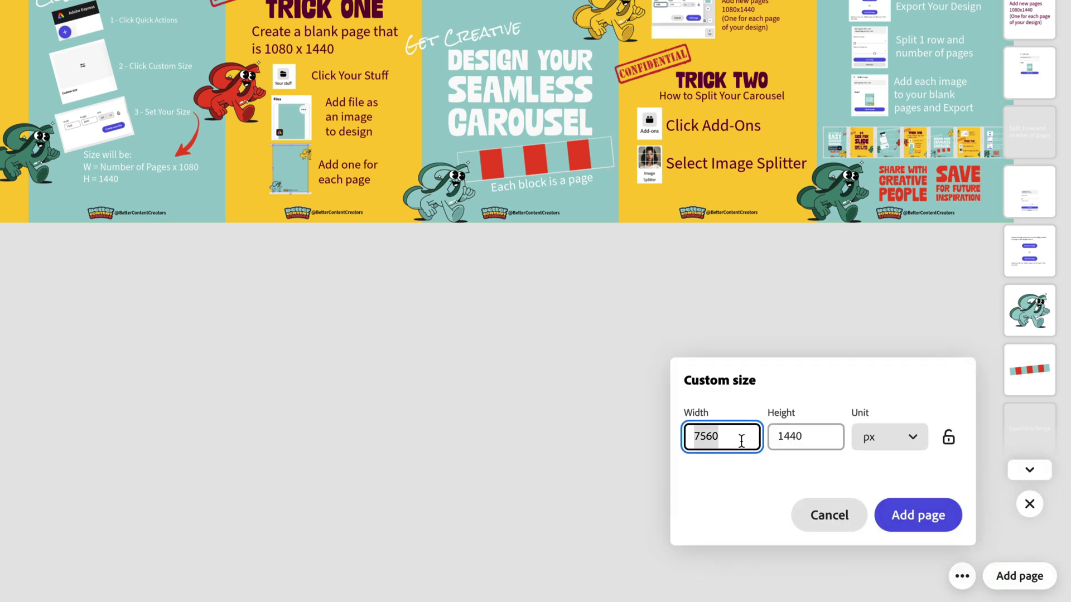
type("1080")
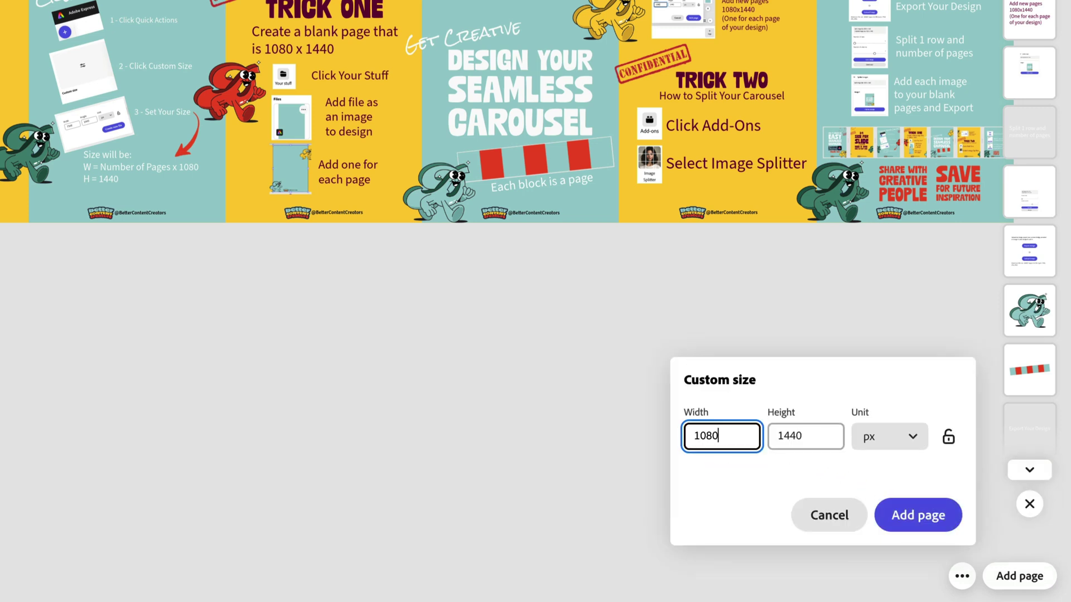
key("Tab")
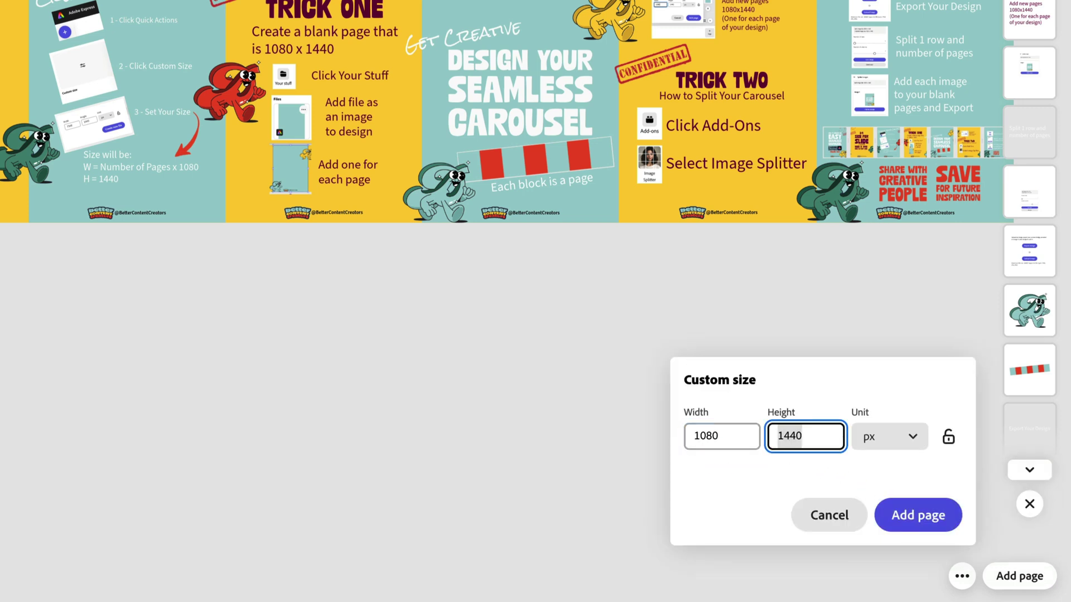
left_click(875, 516)
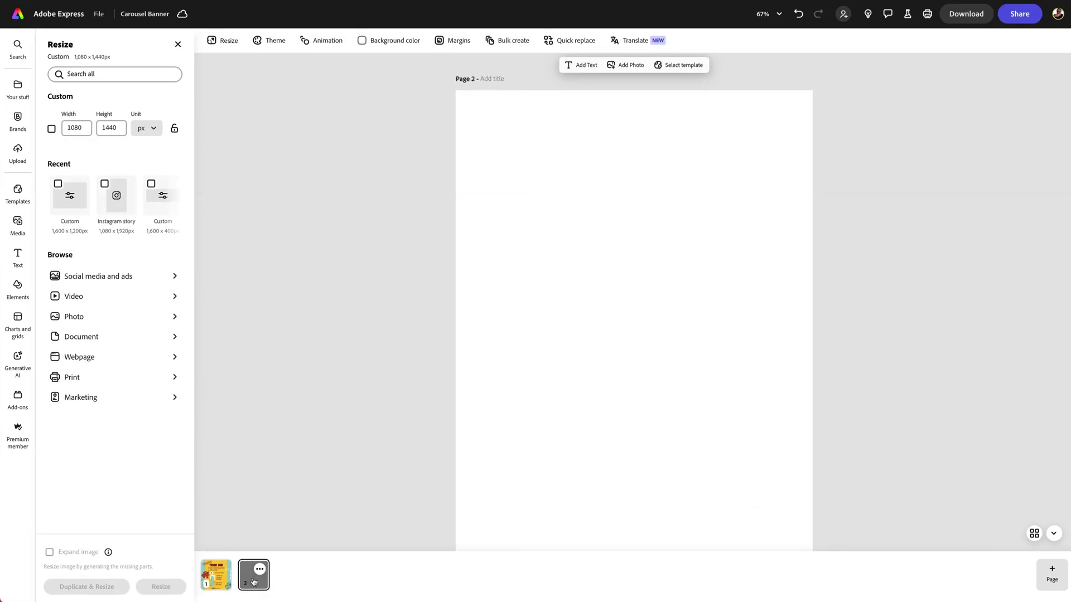
Add six more 1080 × 1440 pages with Ctrl+Enter, making pages 2–8, then return to page 1
key("ctrl+Return")
key("ctrl+Return")
key("ctrl+Return")
key("ctrl+Return")
key("ctrl+Return")
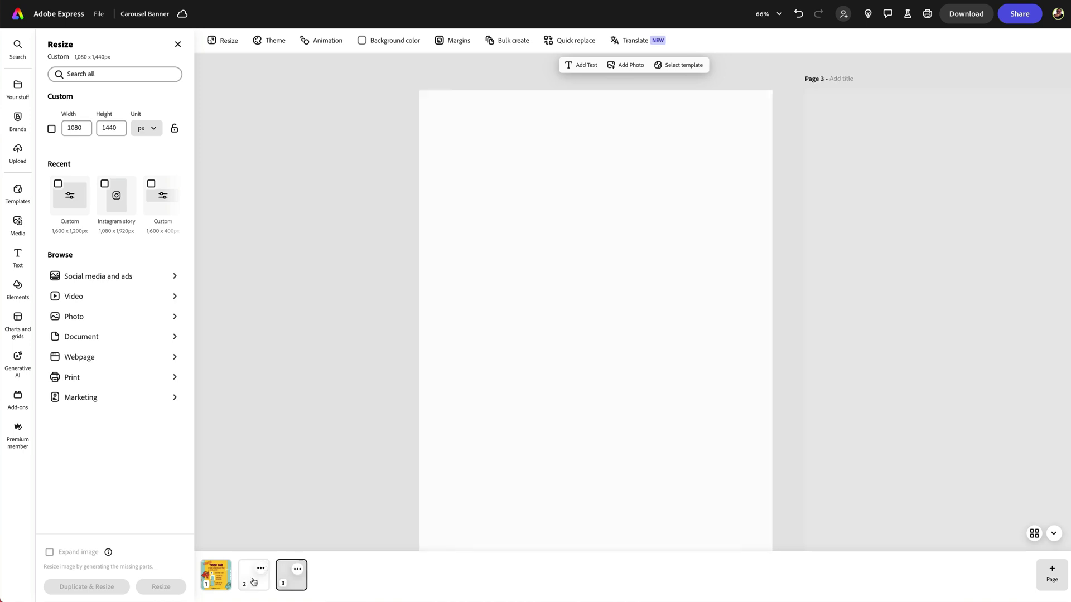
key("ctrl+Return")
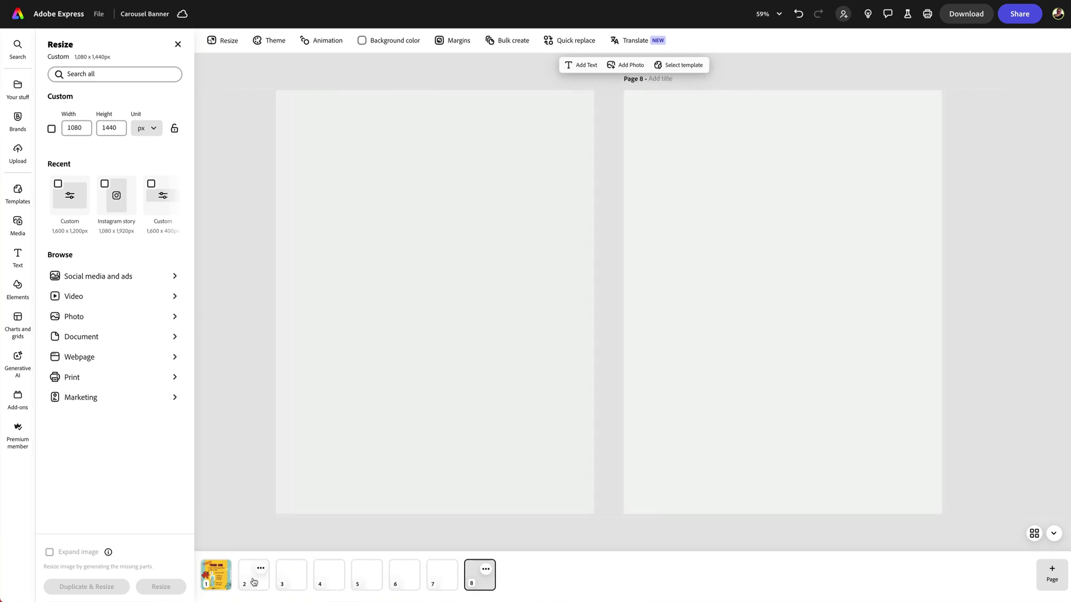
left_click(251, 581)
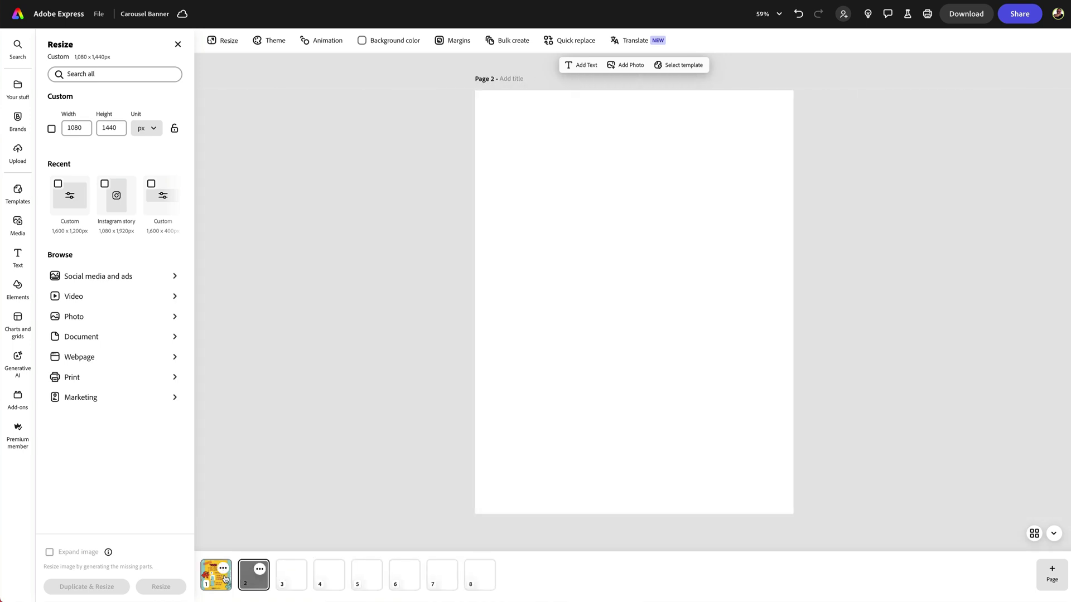
left_click(217, 579)
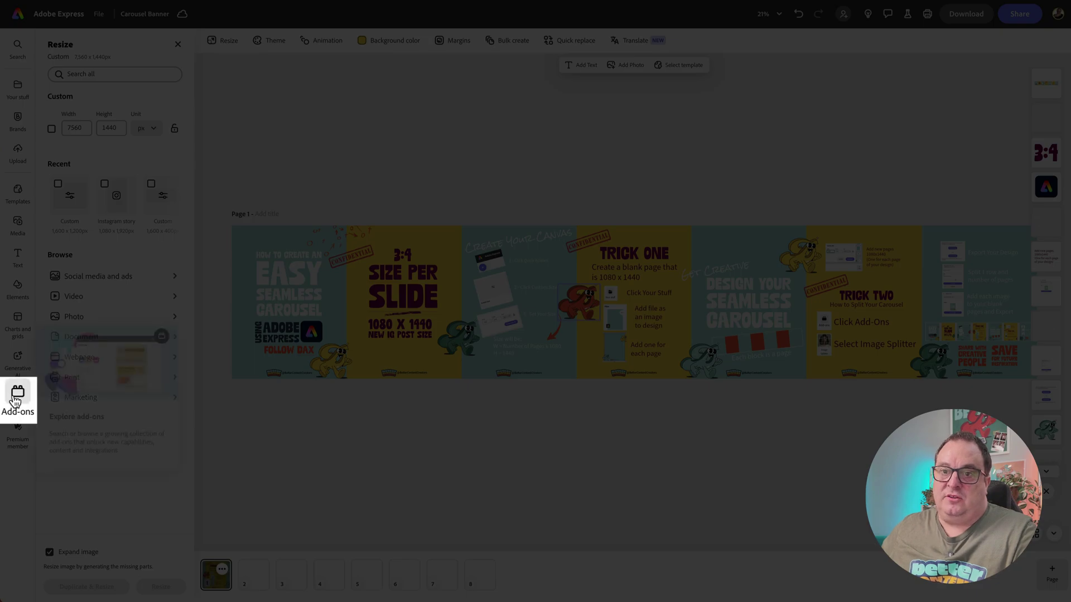
Search add-ons for 'image splitter', then install and launch the Image Splitter add-on
left_click(17, 395)
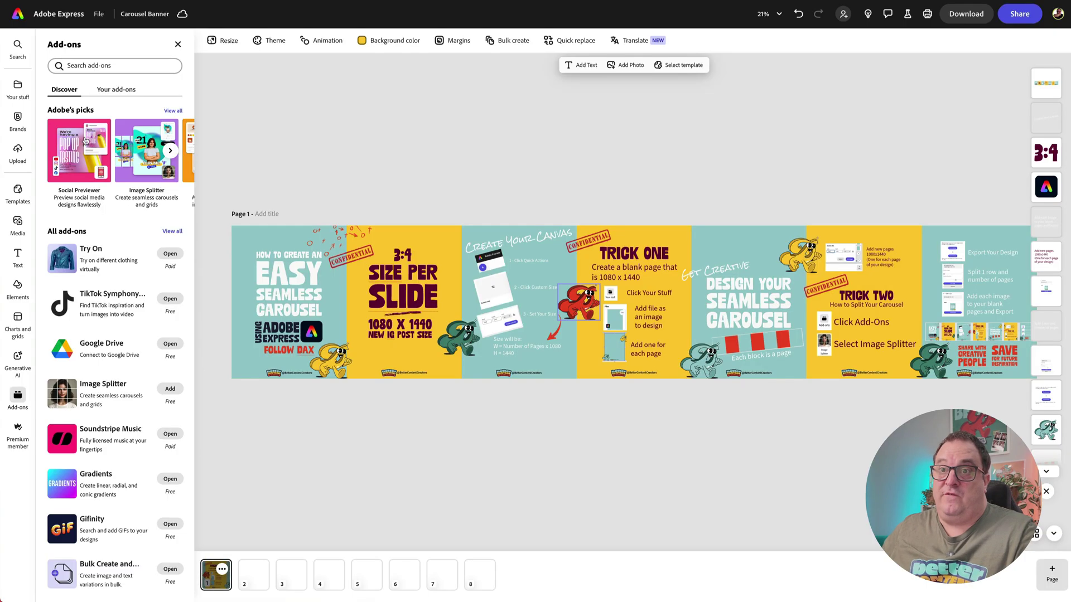
left_click(90, 64)
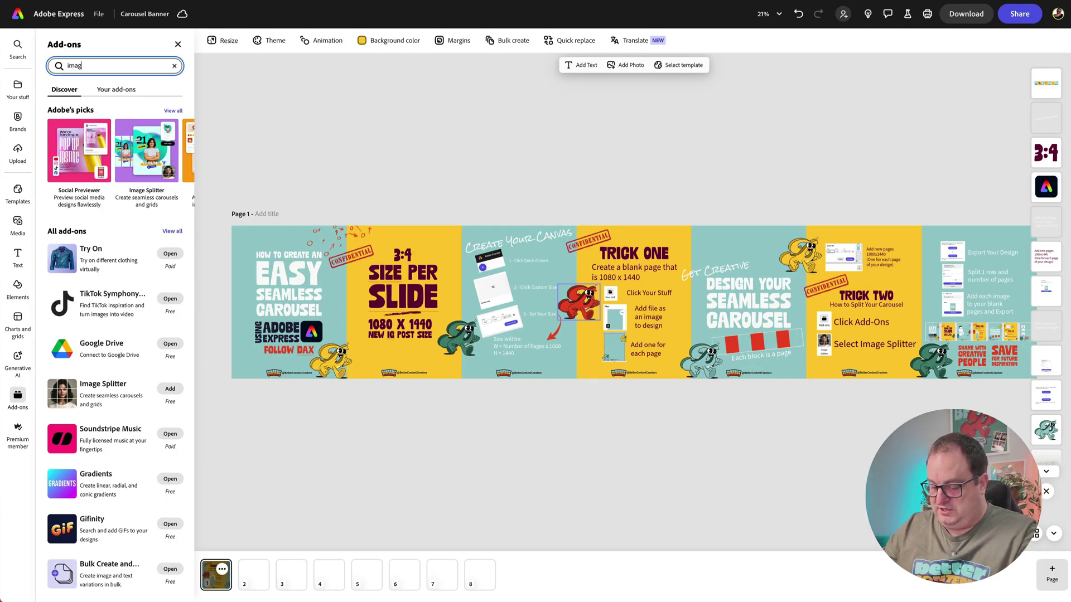
type("image splitter")
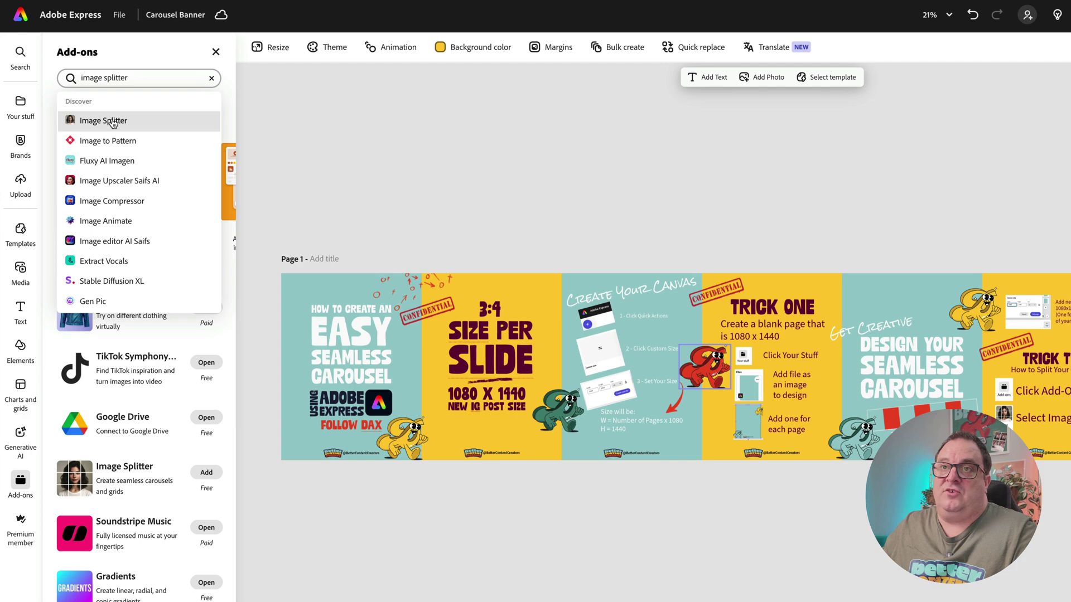
left_click(113, 121)
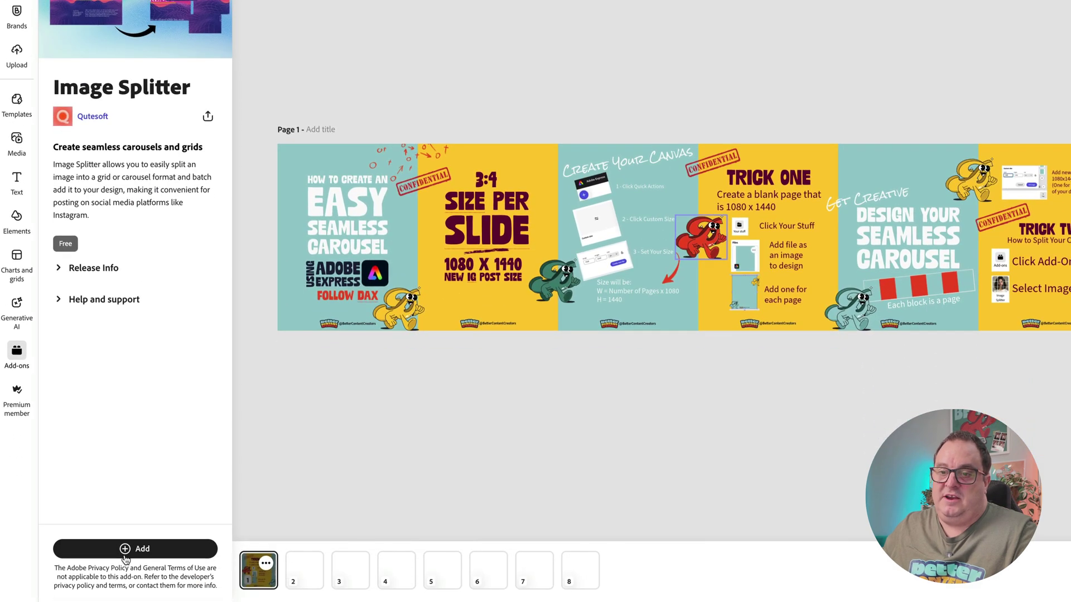
left_click(125, 552)
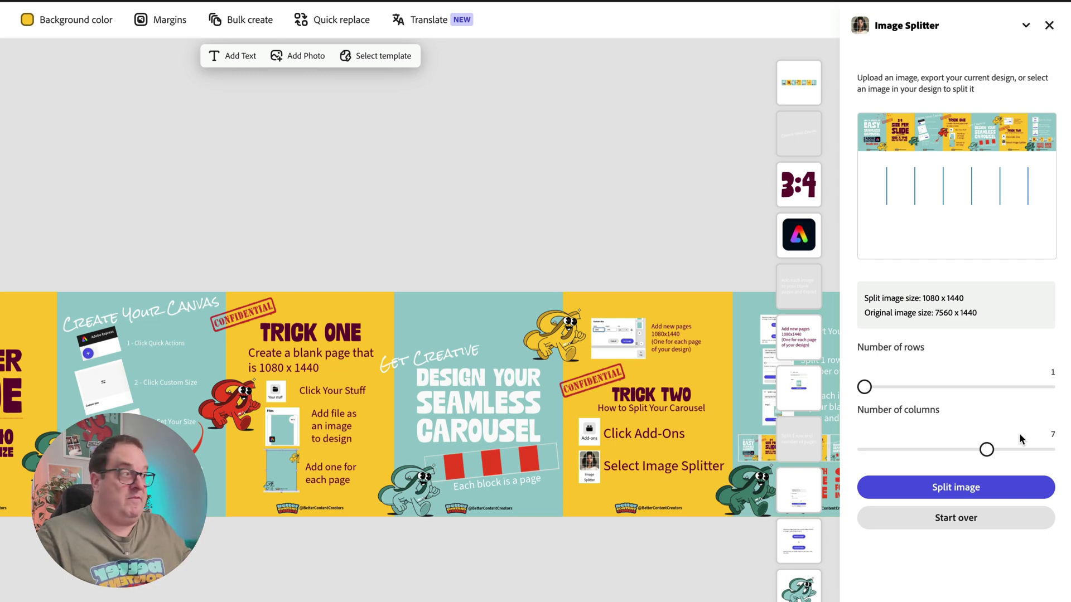
Split the 7560×1440 banner into seven 1080×1440 images with Image Splitter
left_click(954, 491)
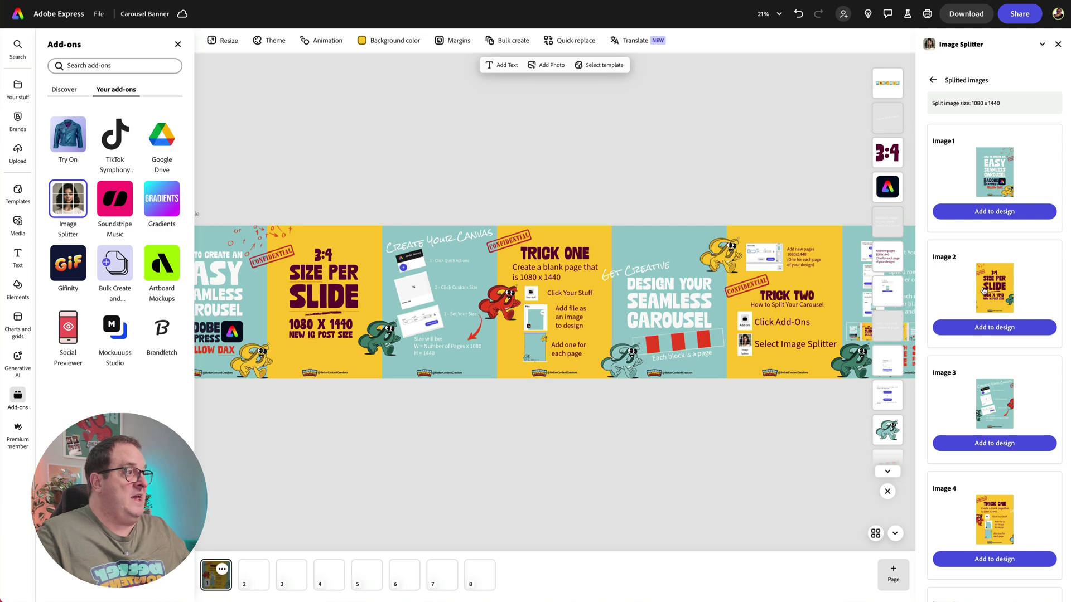
scroll(983, 289, "down", 6)
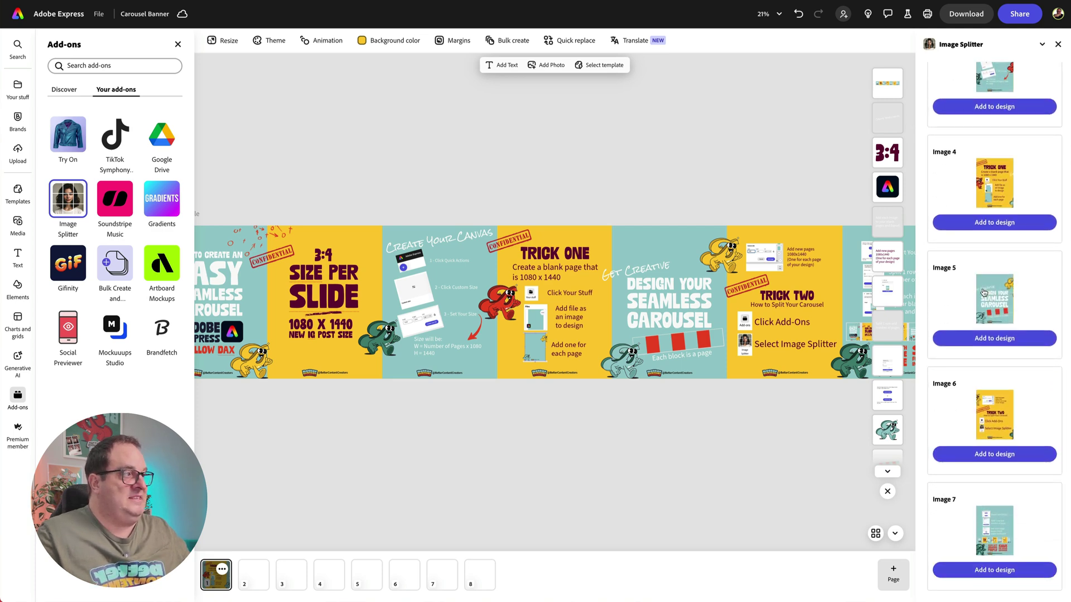
scroll(983, 292, "up", 6)
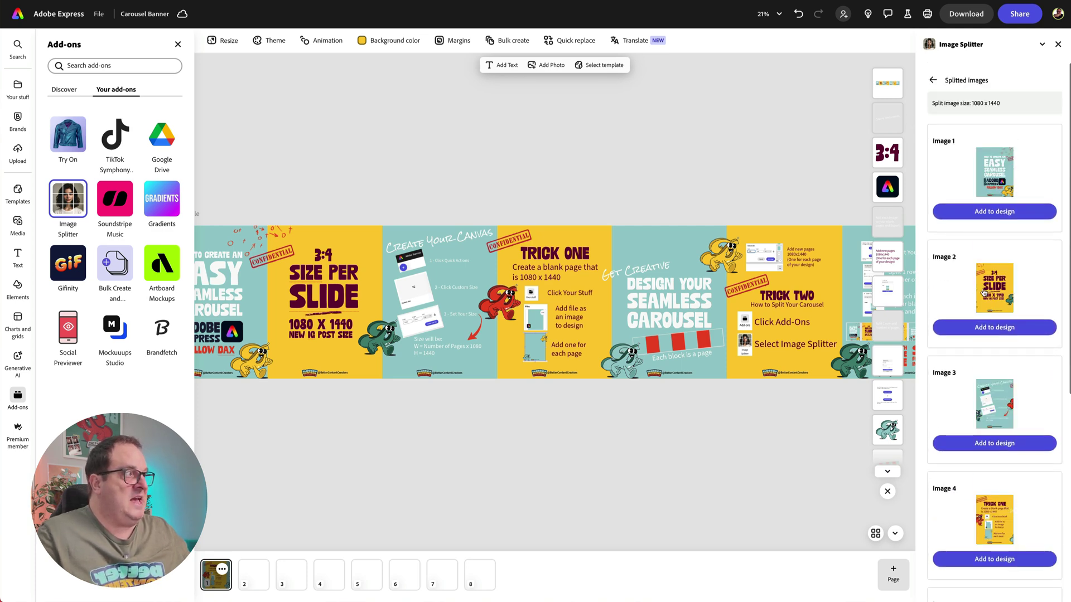
Place split Images 1–4 onto blank pages 2–5, one image per page
left_click(248, 583)
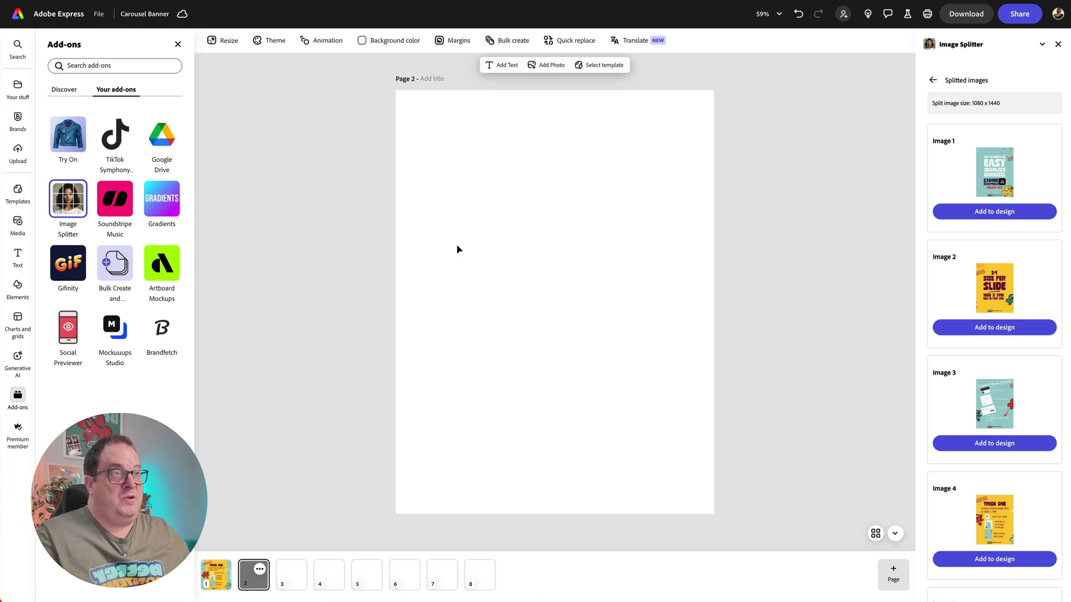
left_click(974, 215)
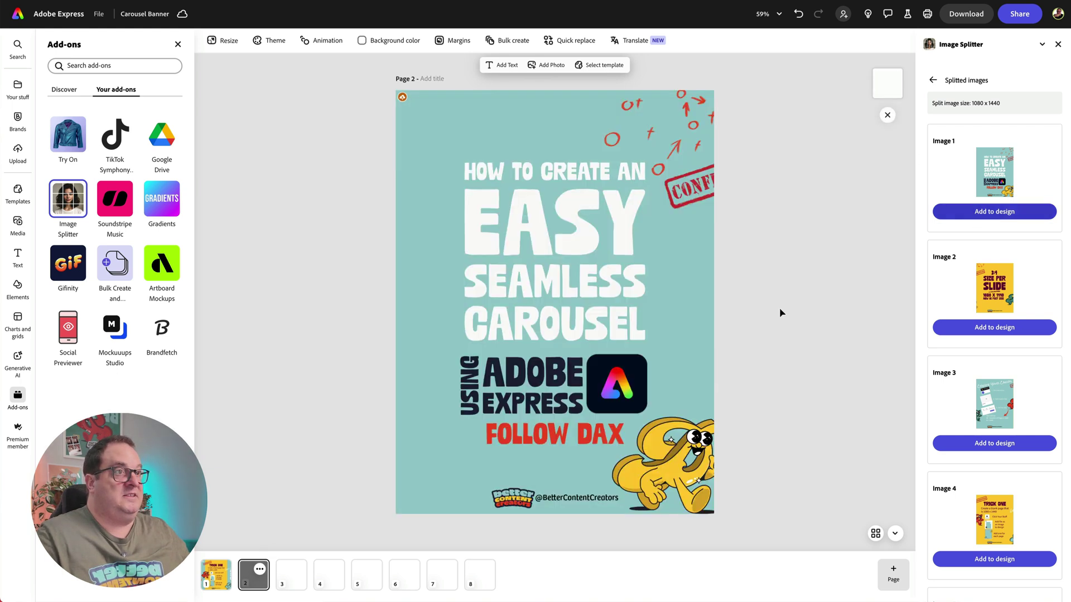
left_click(286, 570)
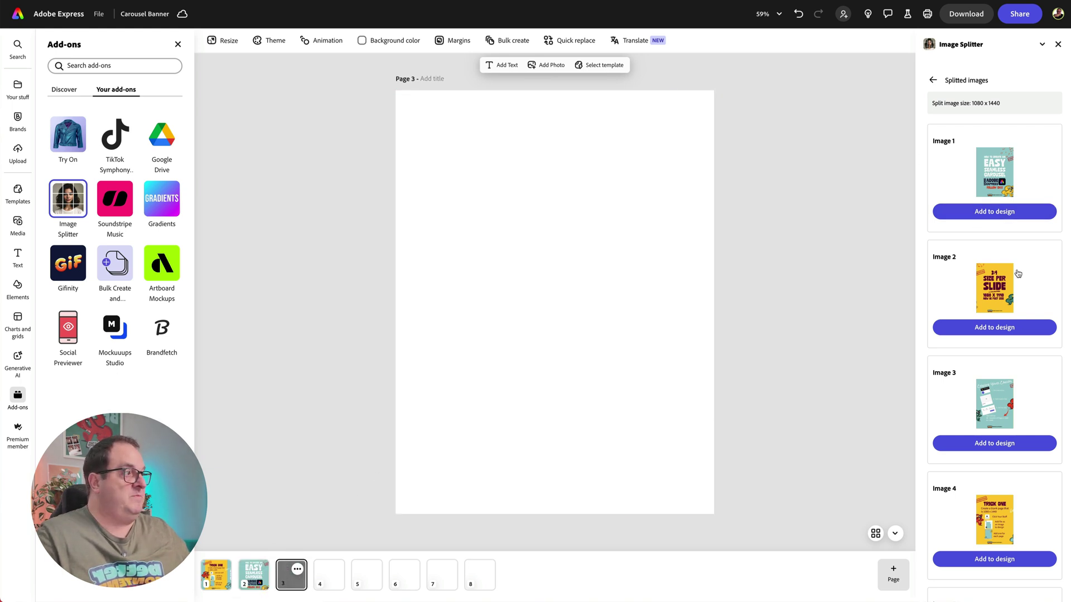
left_click(991, 327)
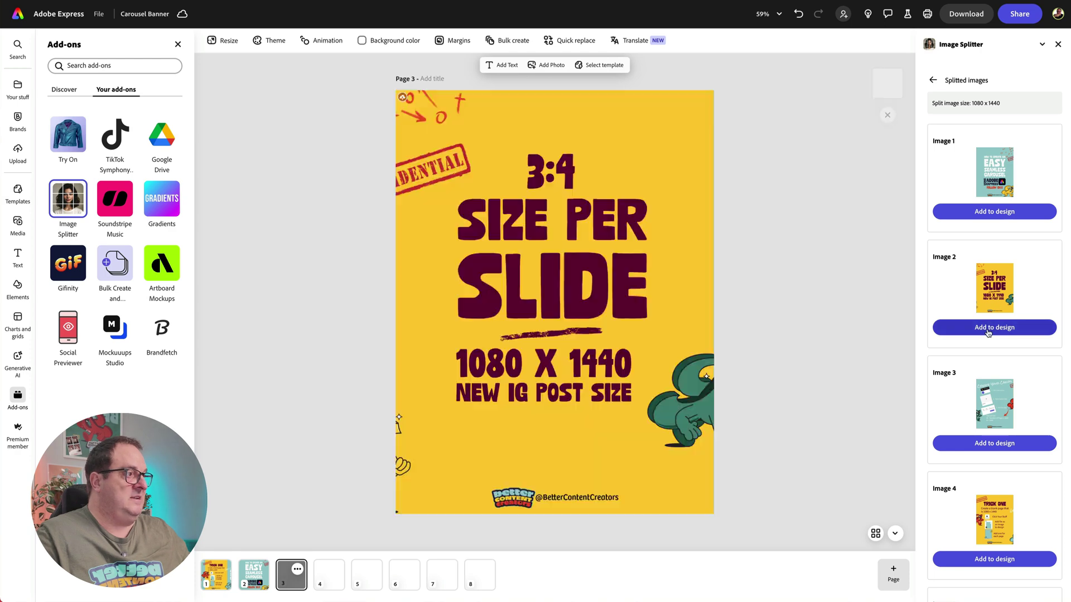
left_click(328, 574)
left_click(994, 443)
left_click(366, 575)
scroll(995, 335, "down", 5)
left_click(994, 286)
Place Images 5–7 onto pages 6–8, then close the Image Splitter panel
left_click(405, 574)
left_click(994, 402)
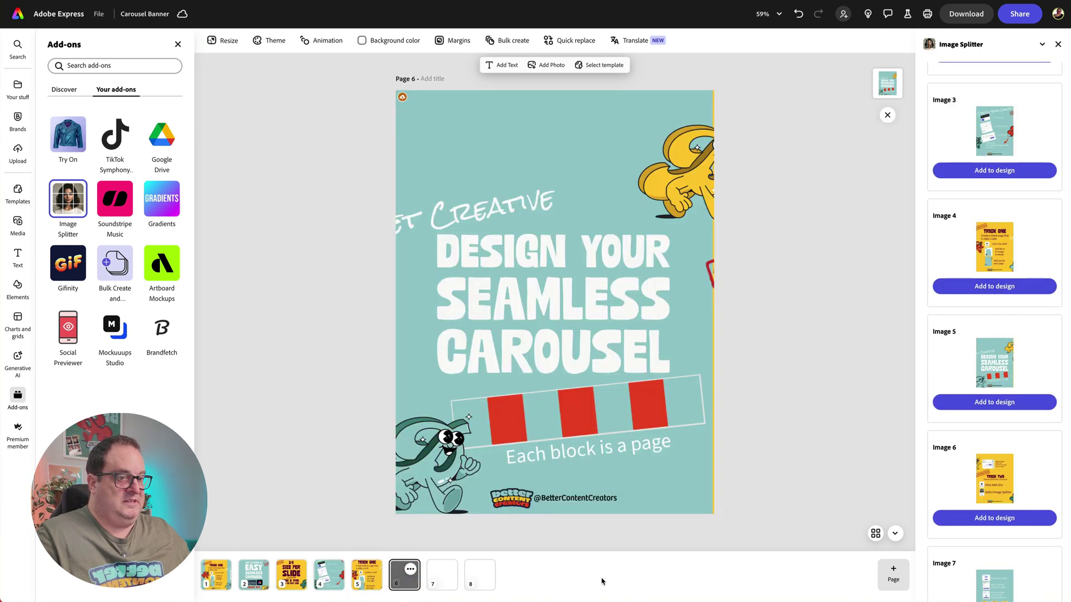
left_click(442, 574)
left_click(994, 518)
scroll(994, 335, "down", 2)
left_click(480, 574)
left_click(994, 570)
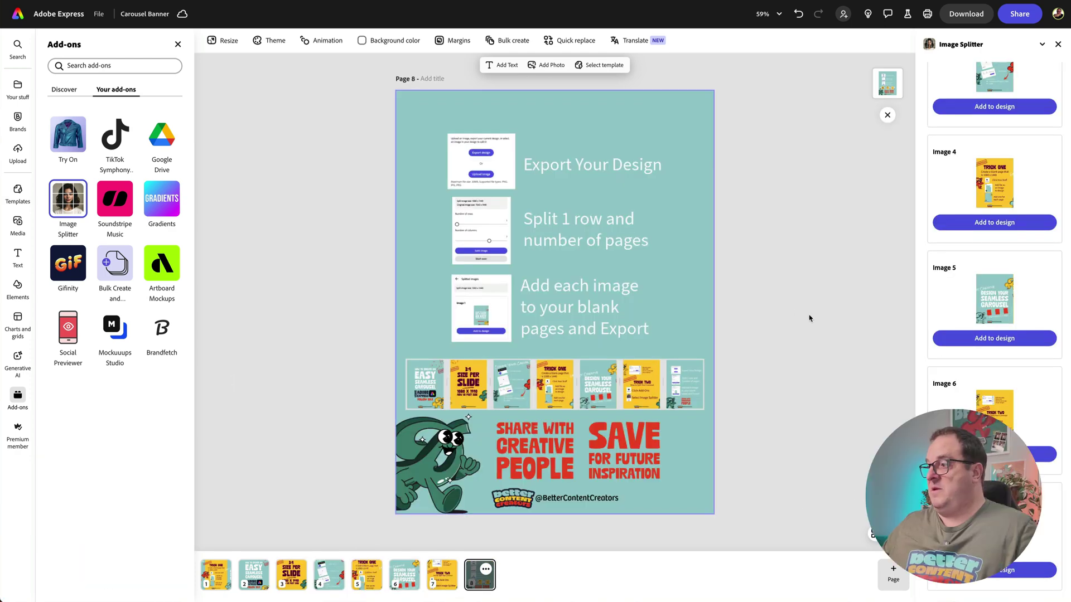
left_click(1059, 44)
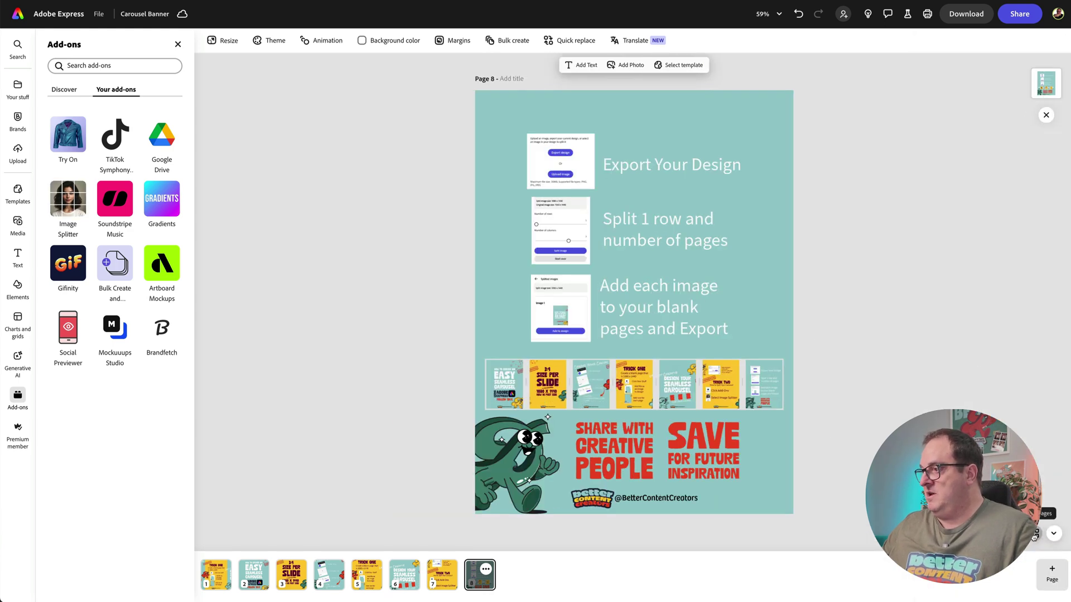
Select pages 2 through 8 in the grid overview and open PNG download for them
left_click(1036, 534)
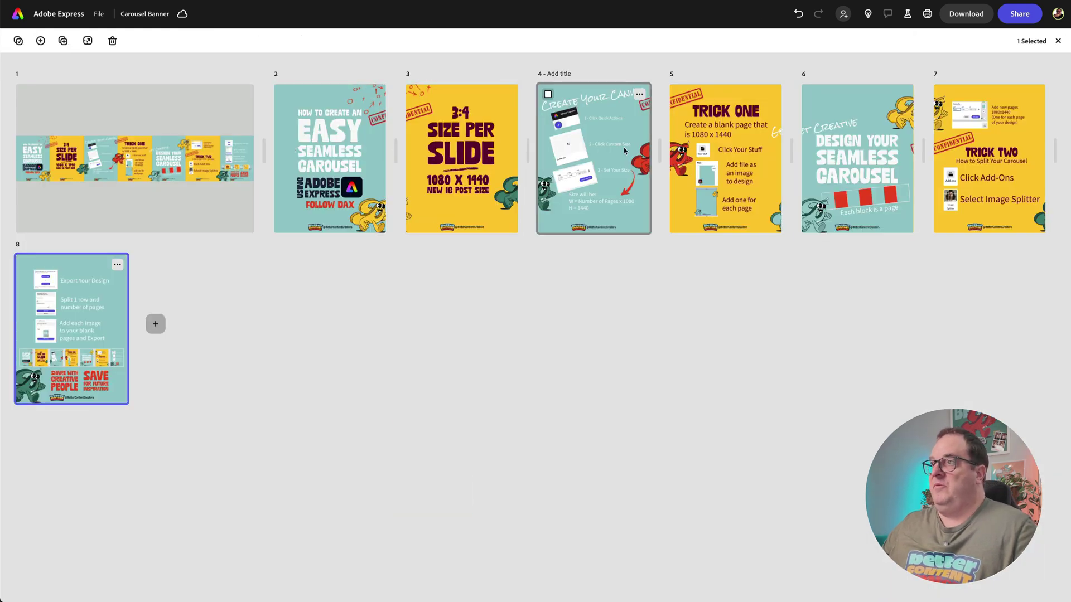
left_click(308, 111)
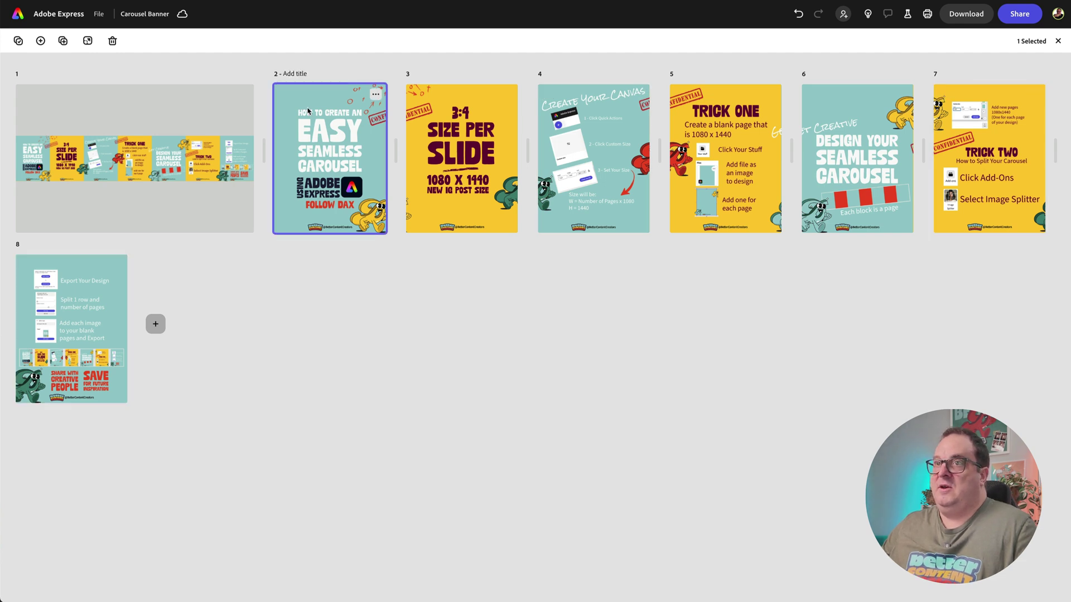
left_click(416, 94)
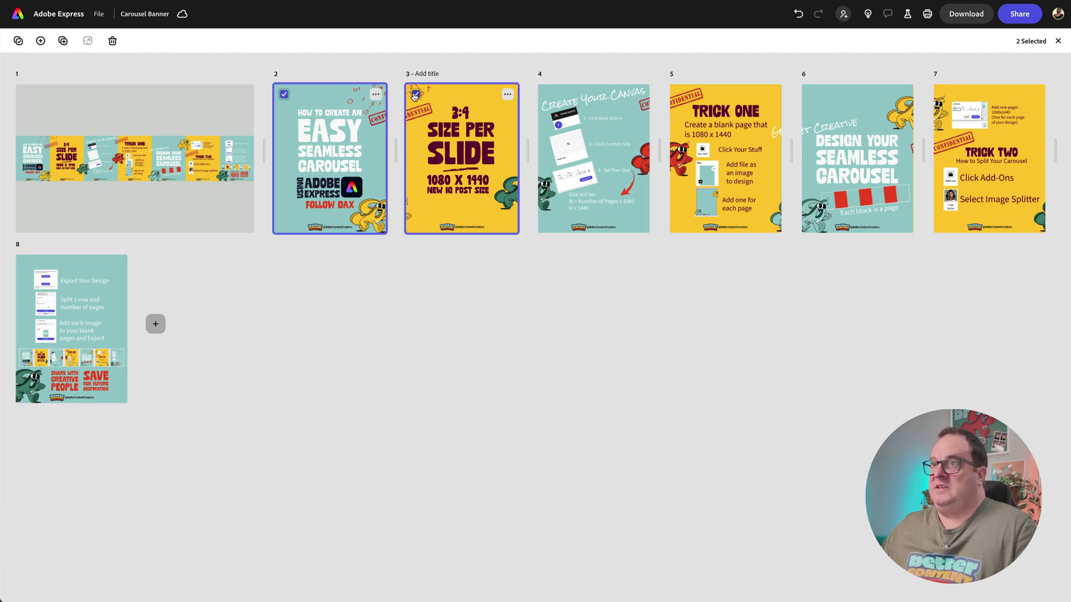
left_click(549, 95)
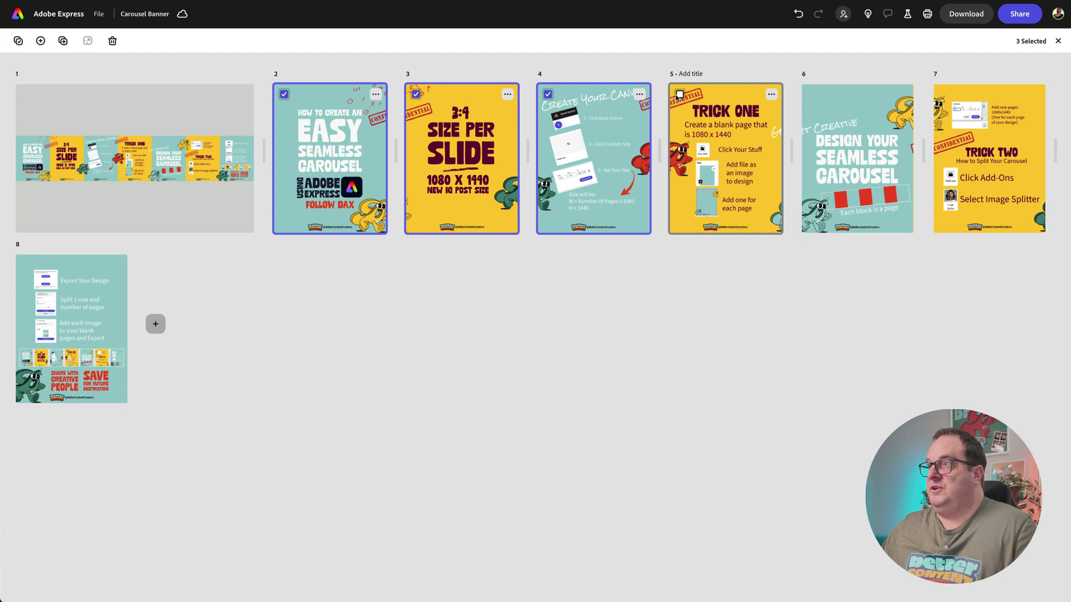
left_click(680, 94)
left_click(812, 94)
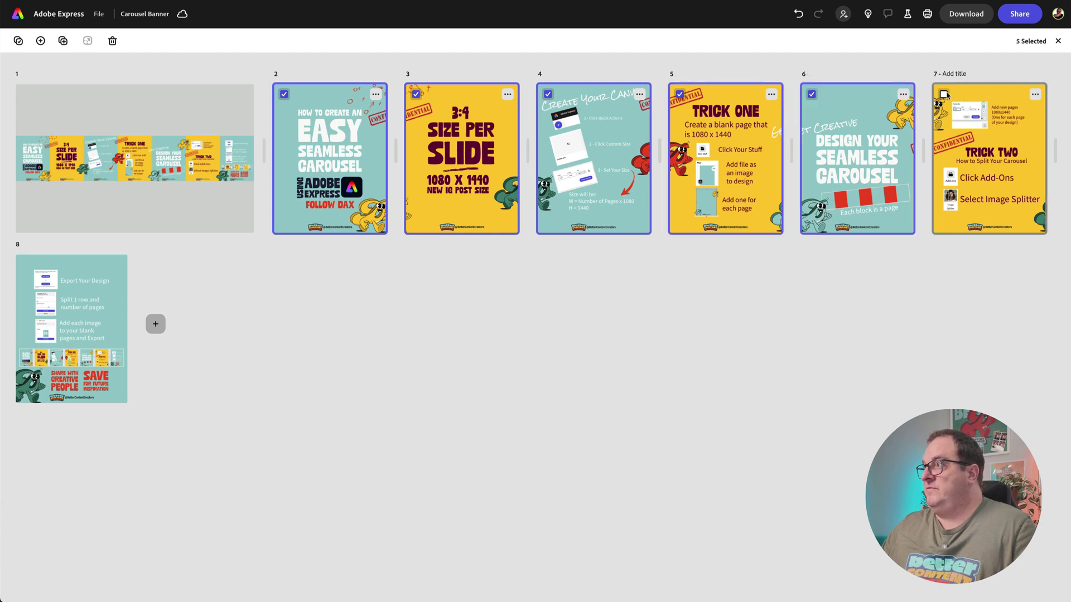
left_click(943, 94)
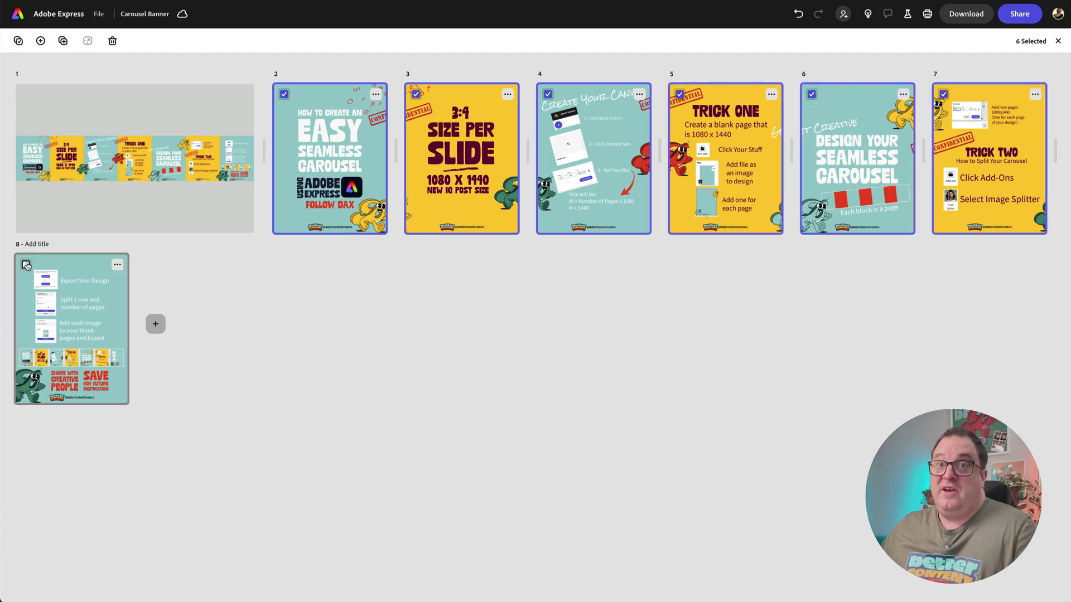
left_click(26, 266)
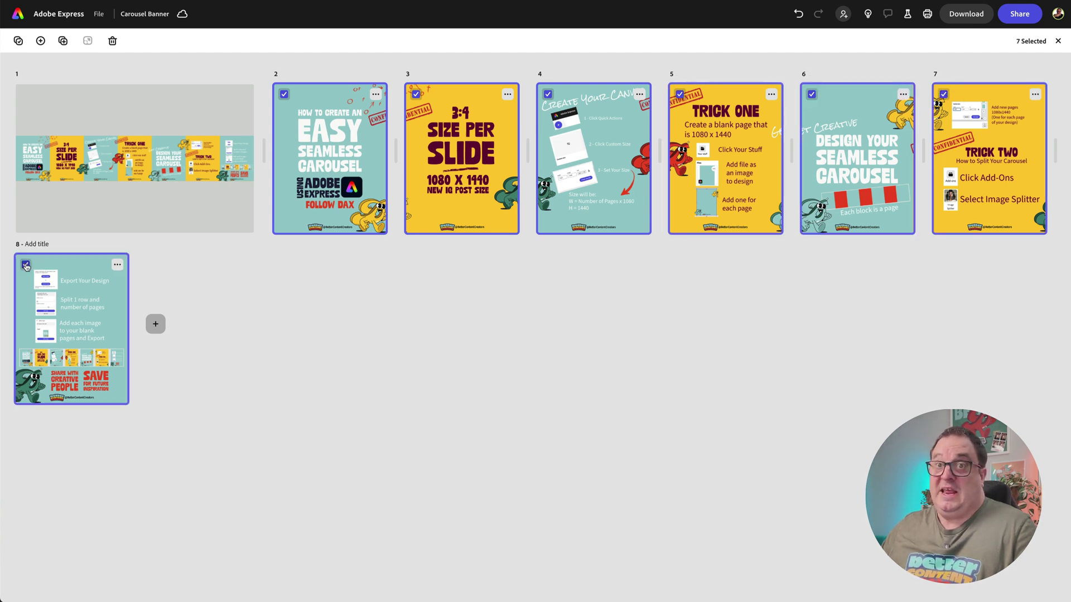
left_click(957, 12)
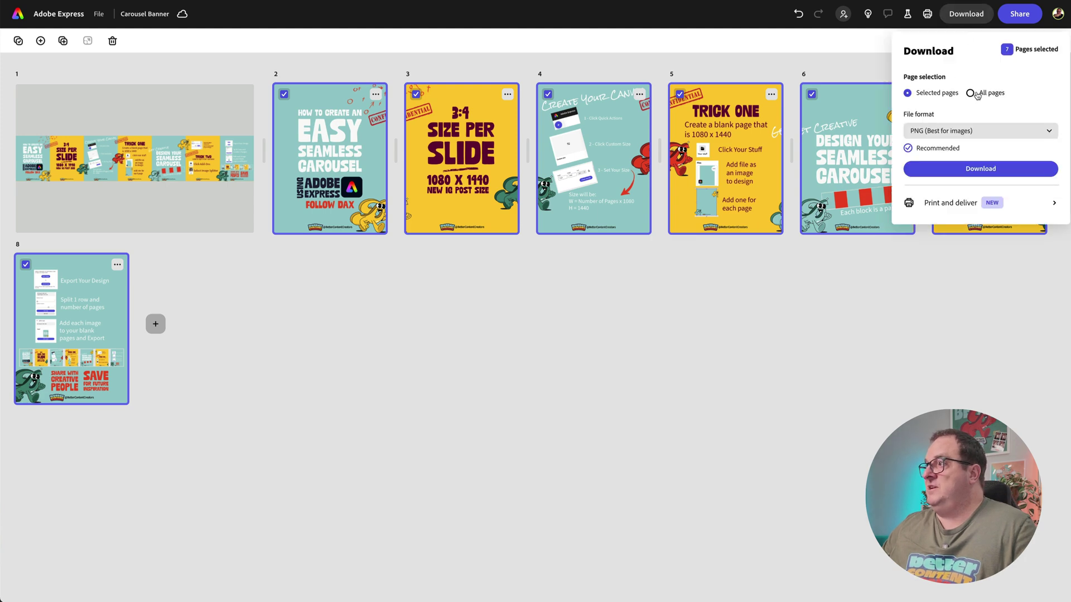